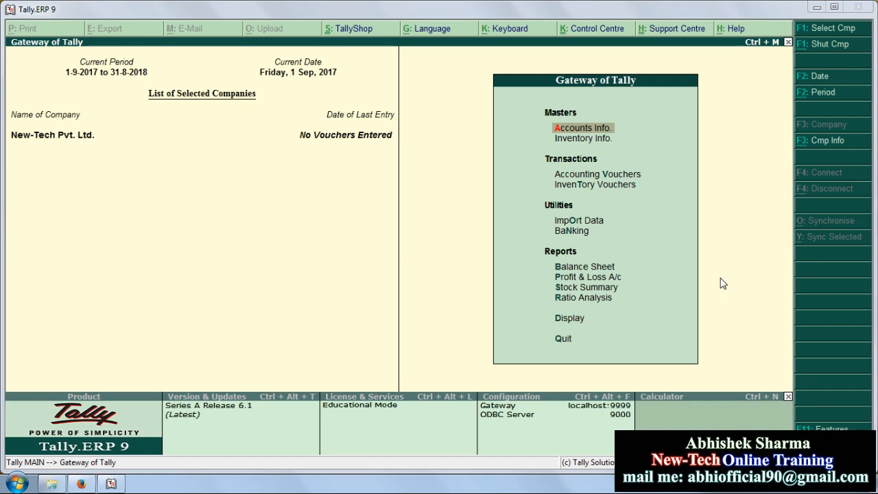
In the company's accounting features, set Maintain payroll to Yes
key("F11")
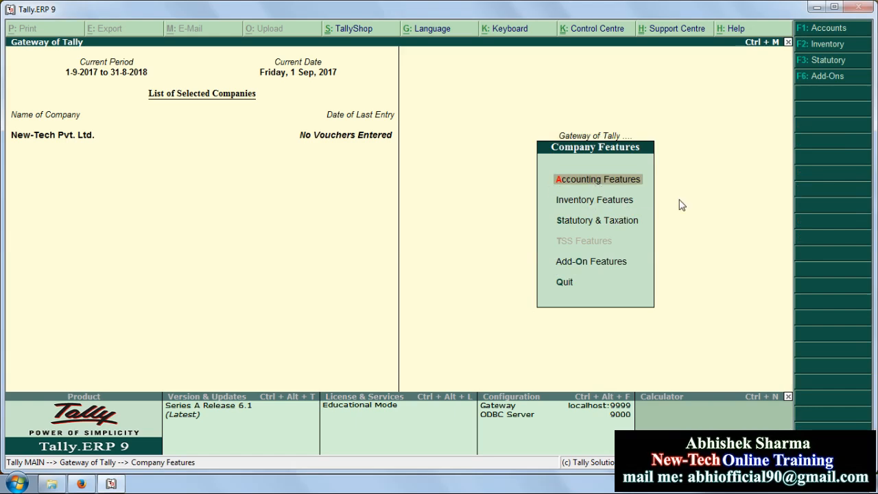
key("Return")
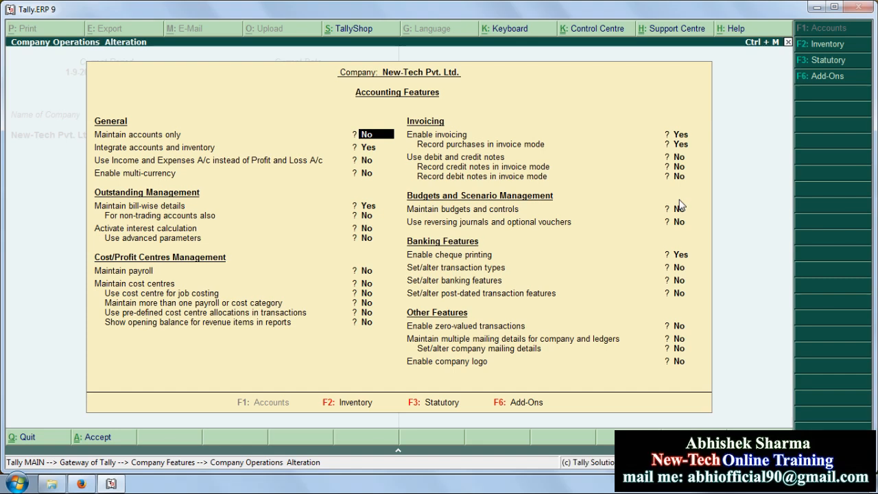
key("Return")
key("Return")
key("Return")
key("Return")
key("Return")
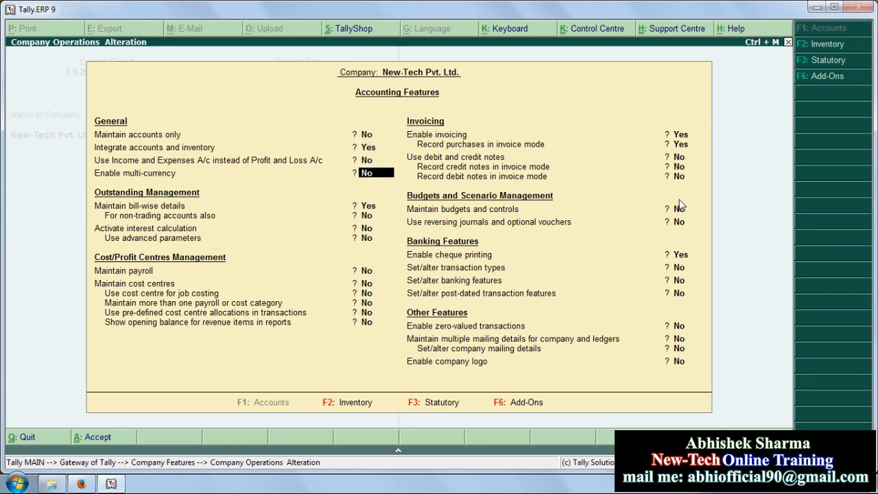
key("Return")
key("Return")
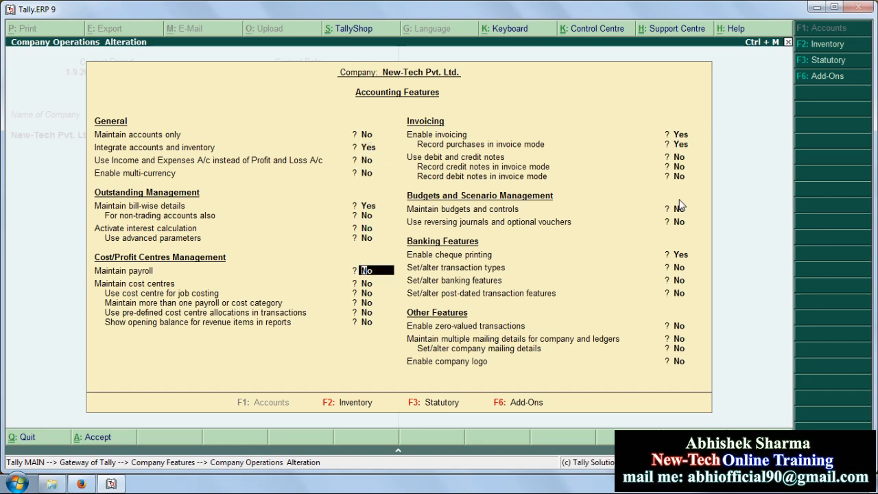
type("y")
key("Return")
Set Maintain more than one payroll or cost category to Yes and save the accounting features
key("Return")
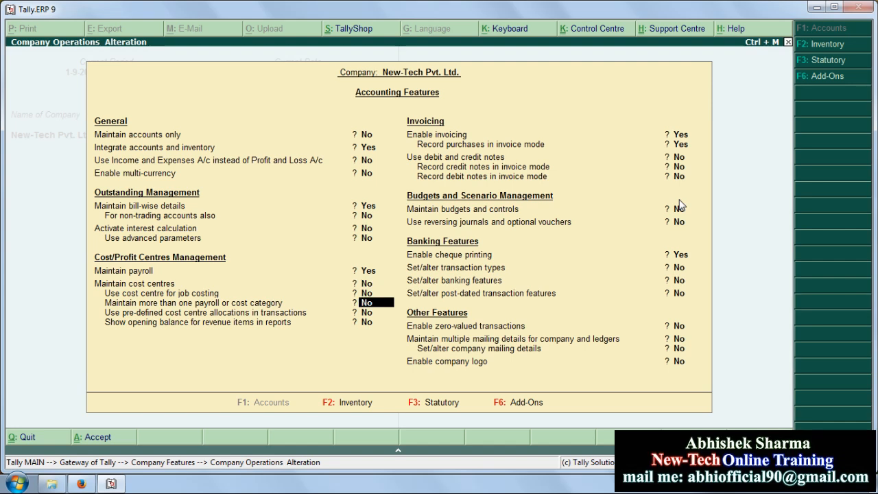
type("y")
key("Return")
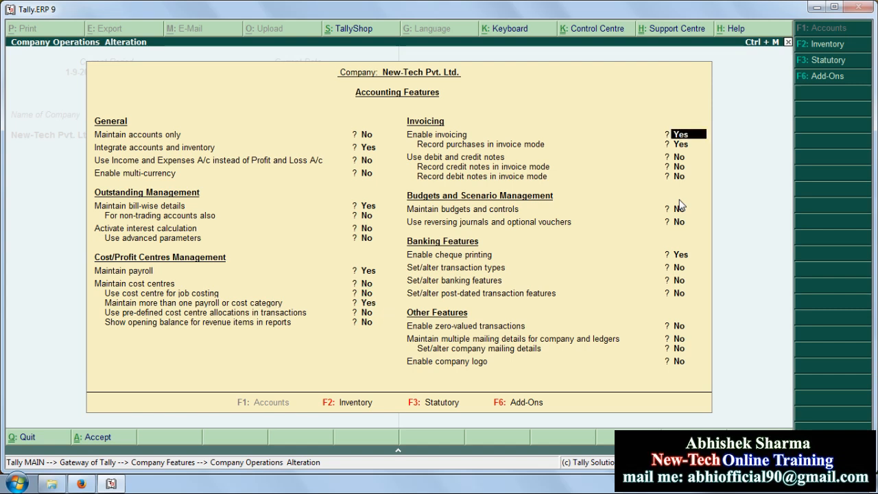
key("Return")
key("Return")
key("Return")
key("Return")
key("Return")
key("Return")
key("Return")
key("Return")
key("Return")
key("Return")
key("Return")
key("Return")
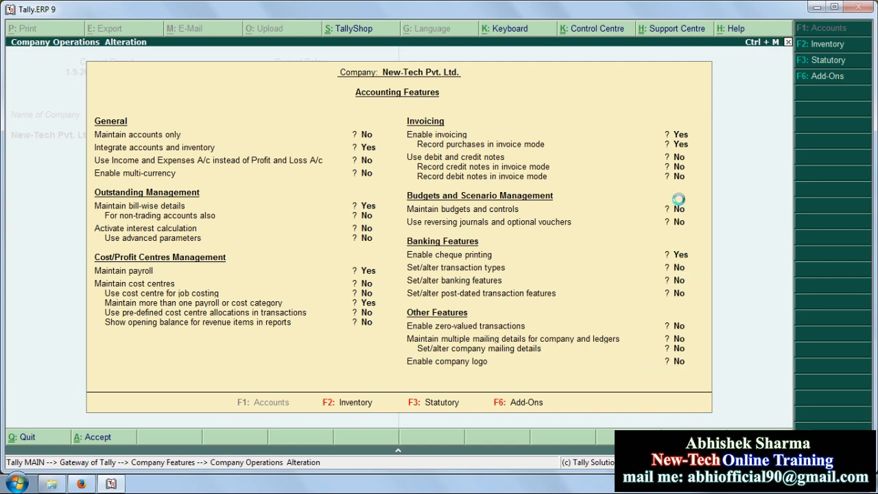
key("Return")
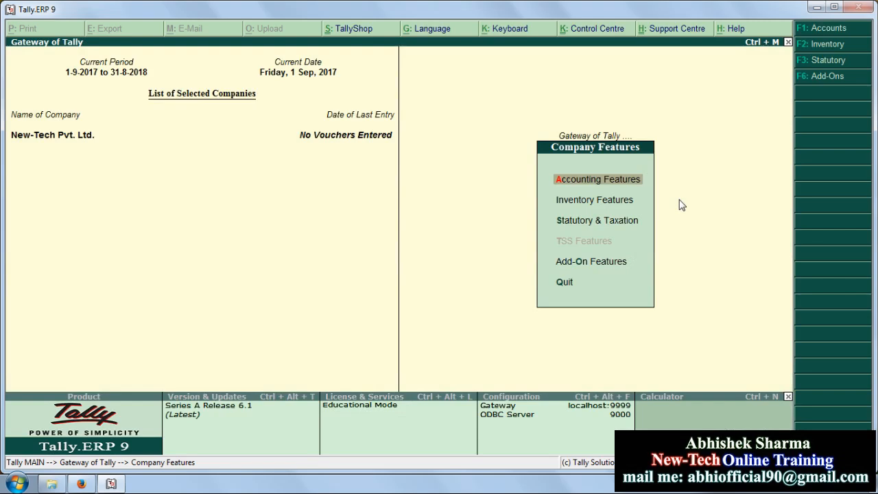
key("Escape")
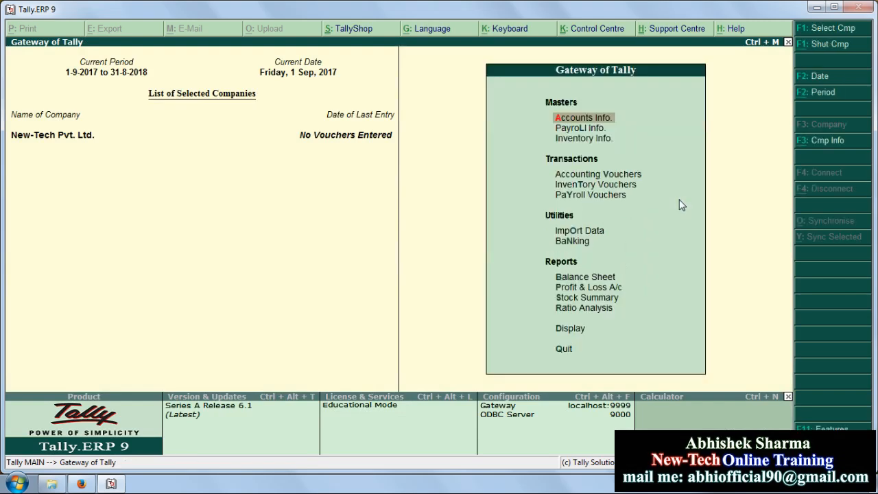
Create a single employee category named Noida in the payroll masters, keeping the default allocation settings
key("Down")
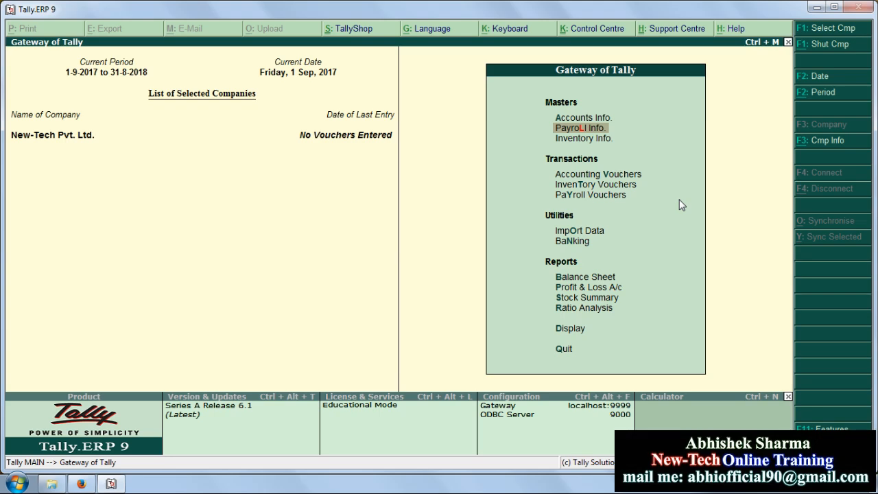
key("Return")
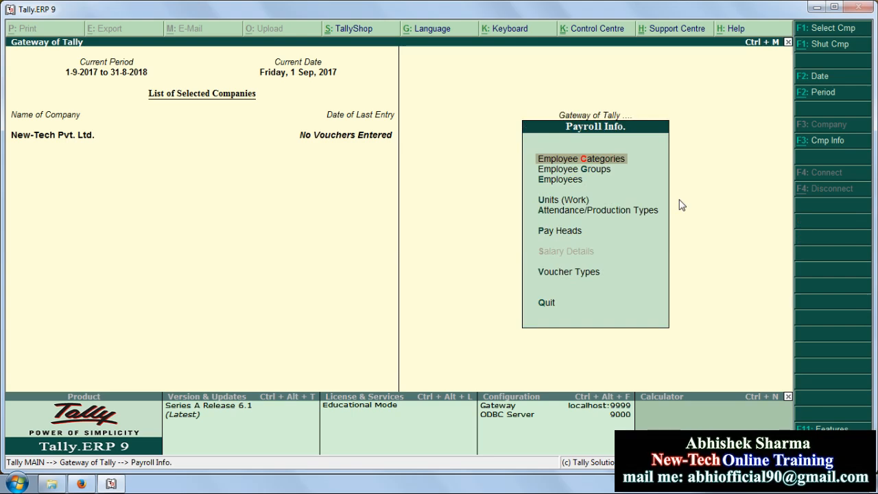
key("Return")
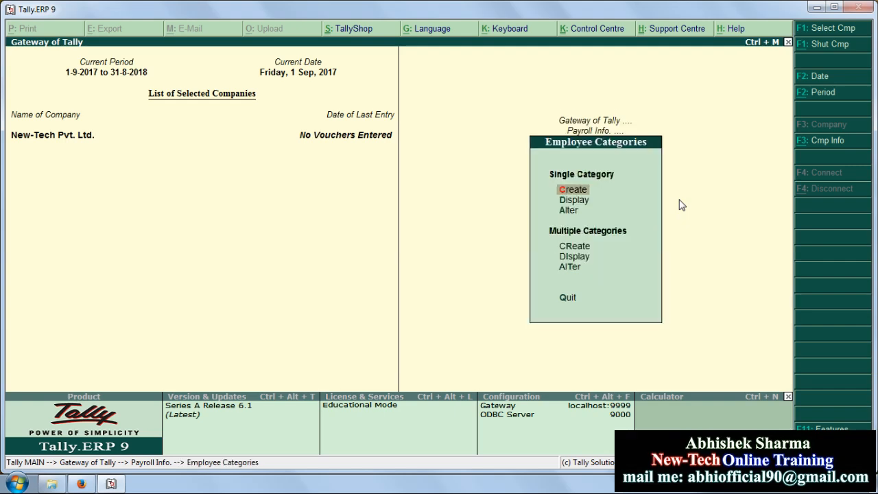
key("Return")
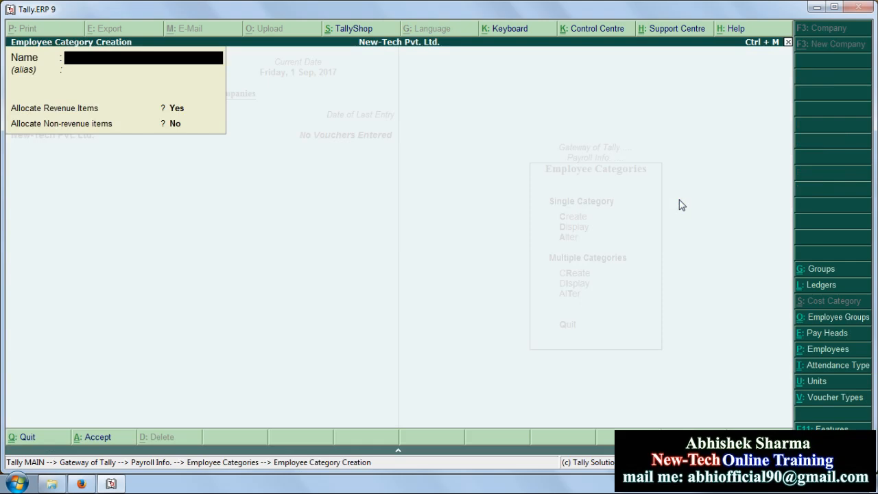
type("Noida")
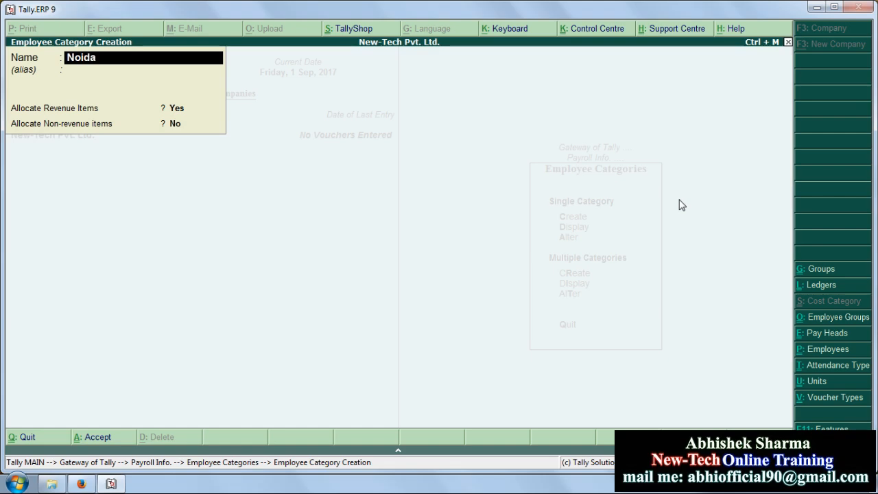
key("Return")
key("Return")
key("Return")
key("Return")
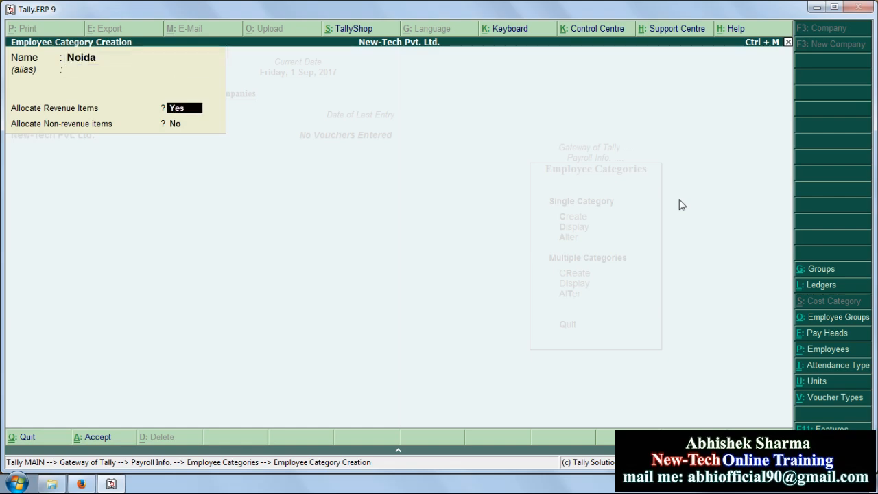
key("y")
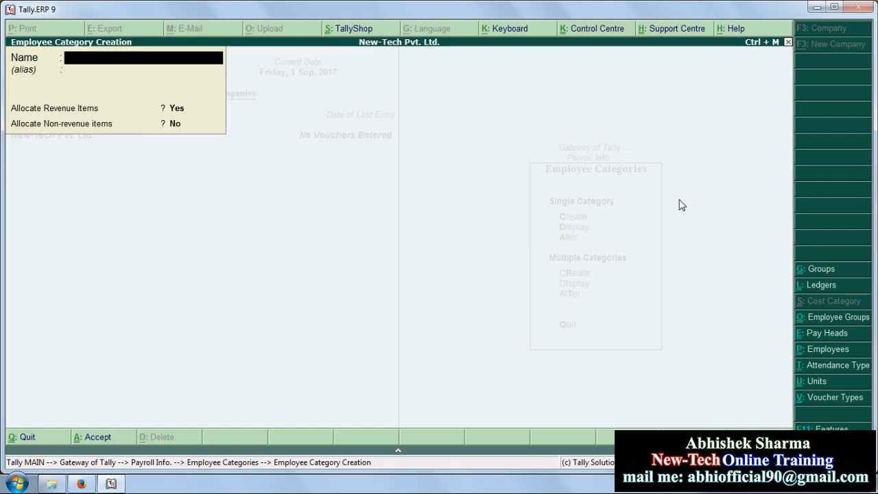
key("Escape")
key("y")
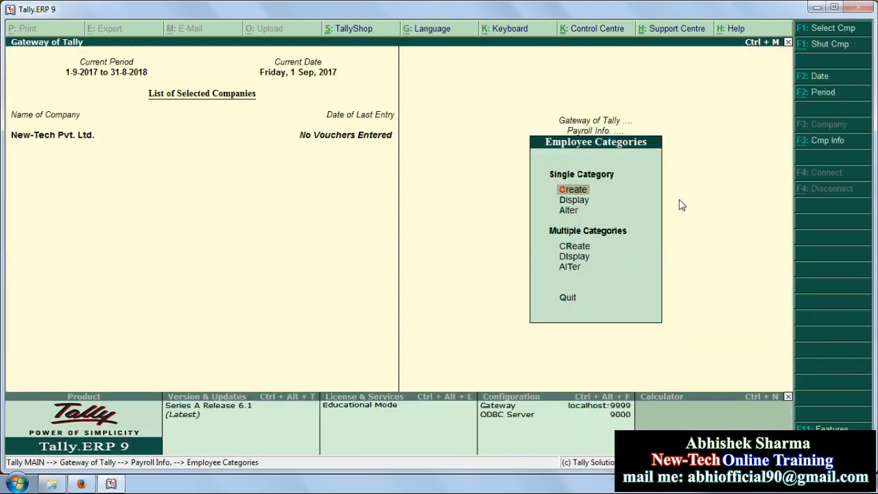
key("Escape")
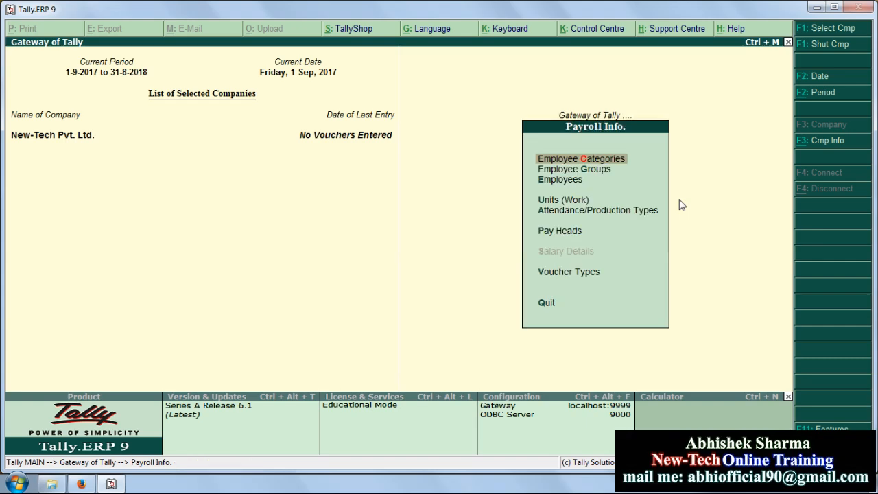
Create a single employee group named Marketing Department in the Noida category, under Primary, without defining salary details
key("Down")
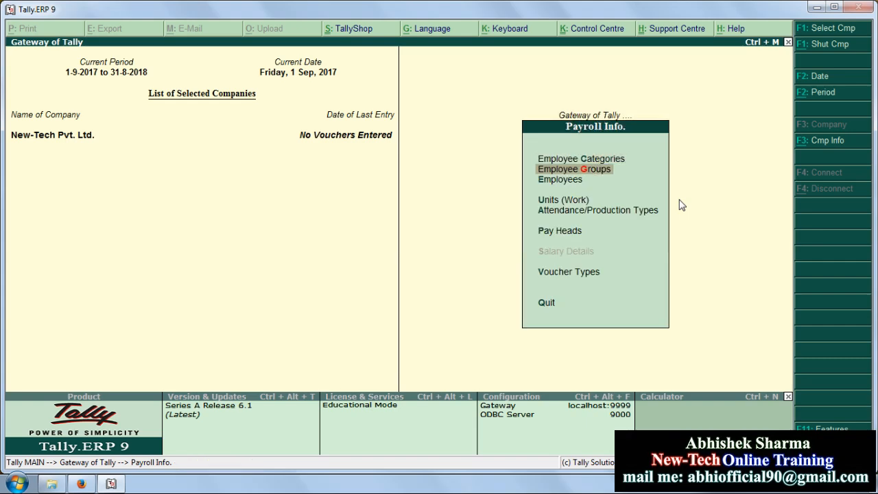
key("Return")
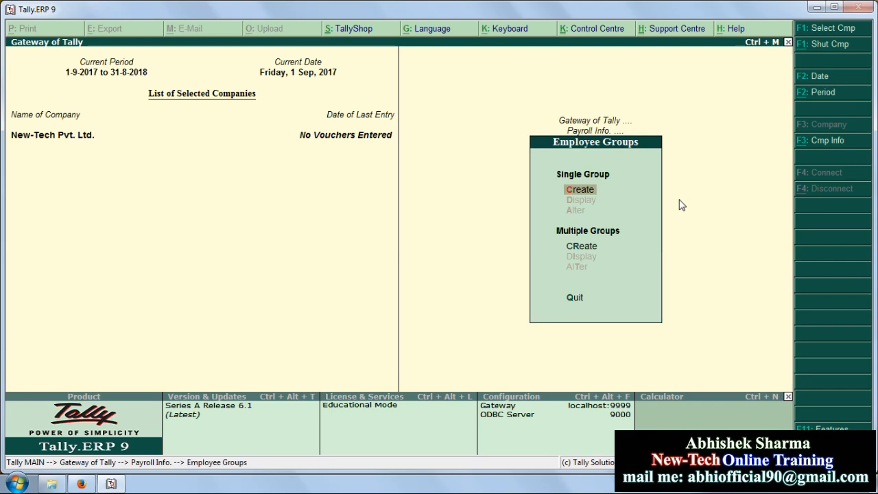
key("Return")
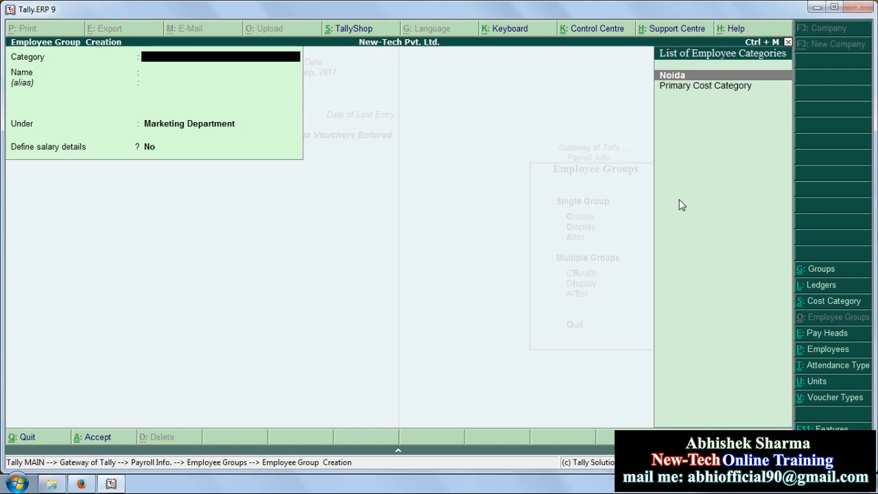
key("Return")
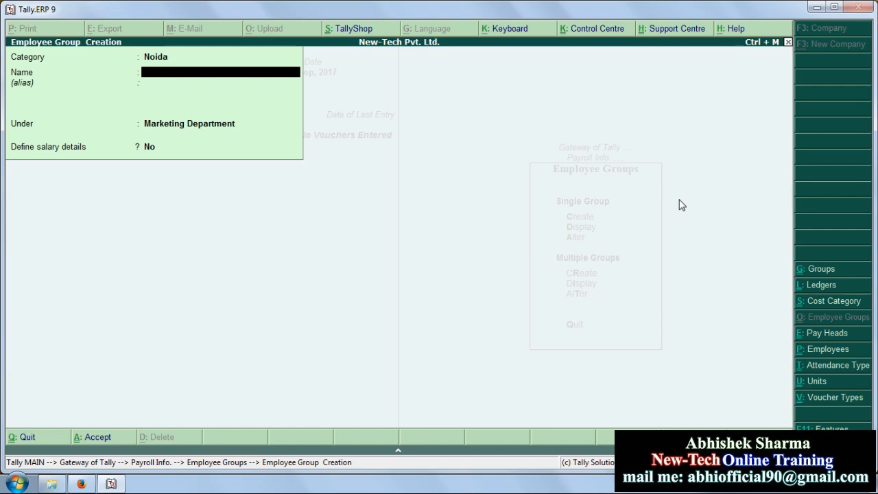
type("Marketing Department")
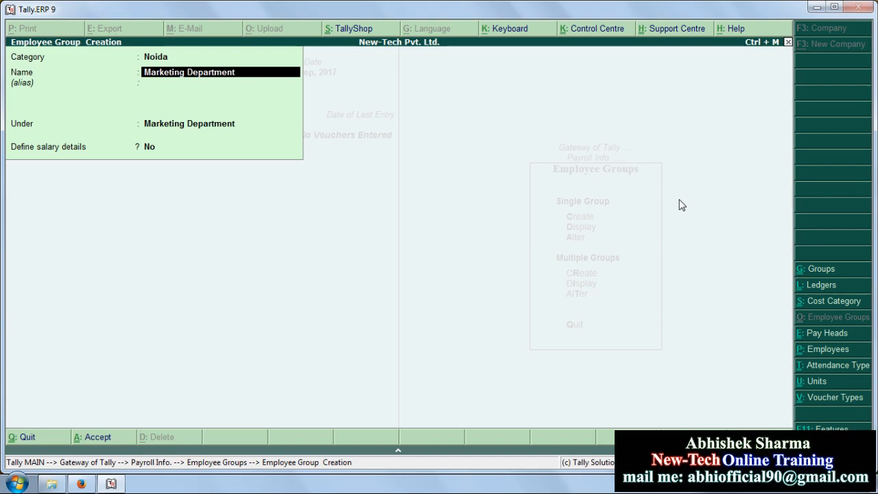
key("Return")
key("Return")
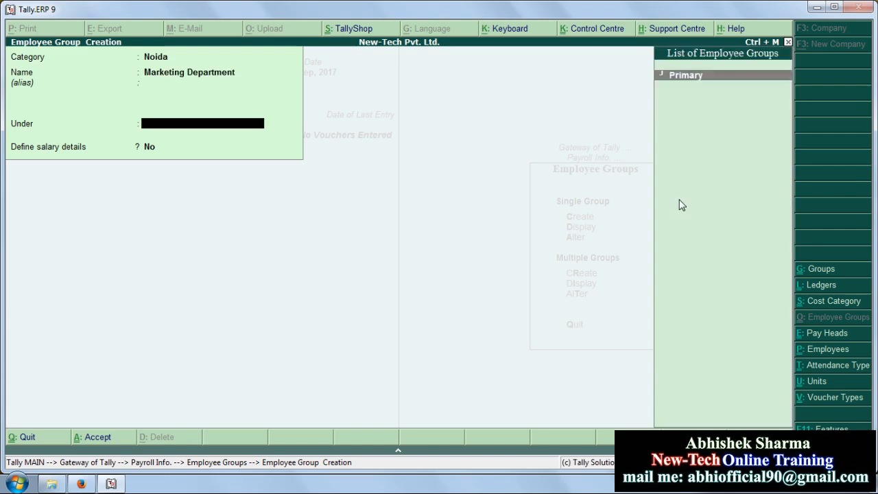
key("Return")
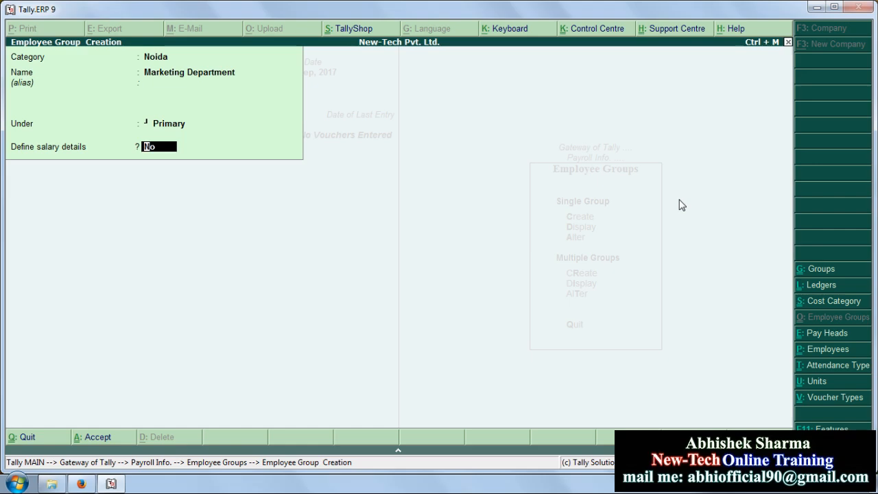
key("Return")
key("Return")
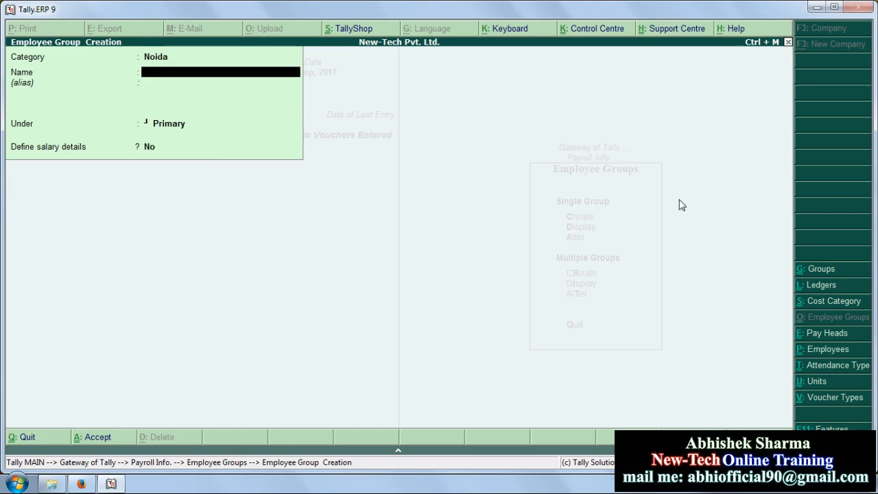
key("Escape")
key("Return")
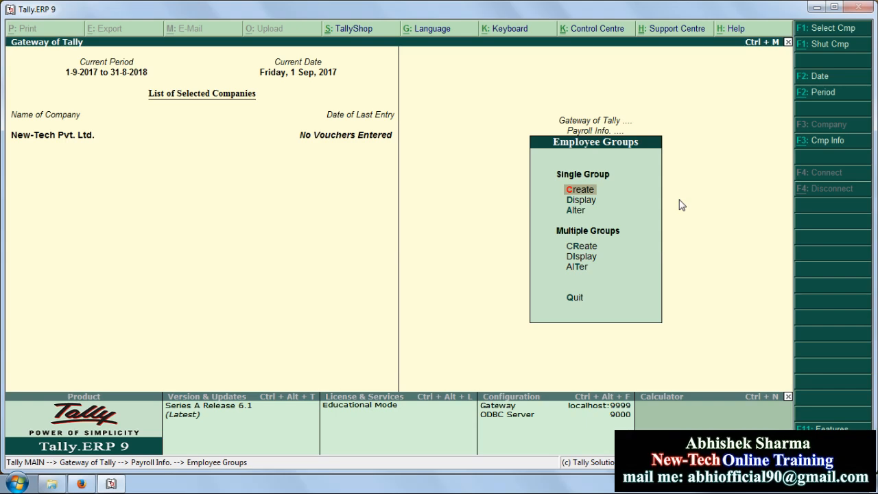
key("Escape")
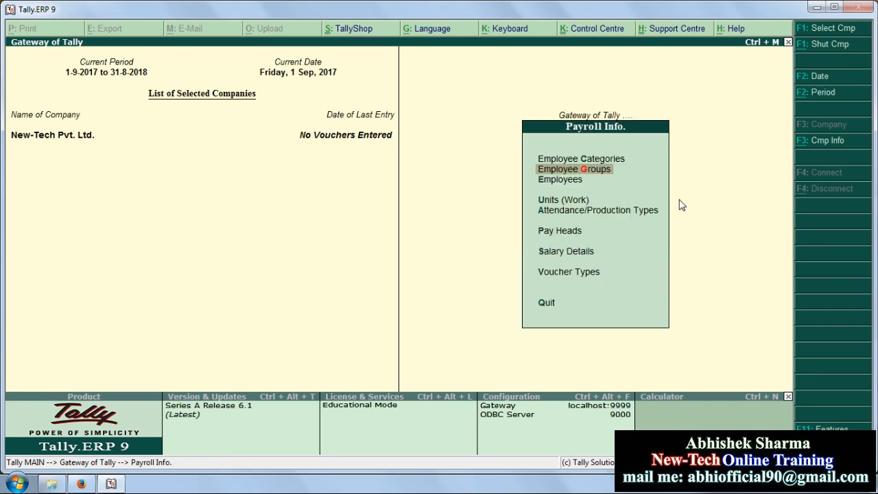
Create a simple payroll work unit with symbol Hrs., formal name Hours and 0 decimal places
key("Down")
key("Down")
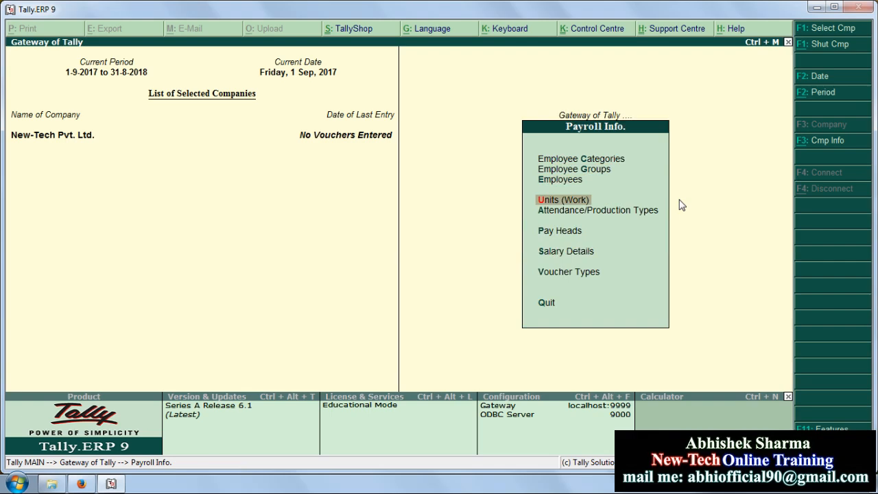
key("Return")
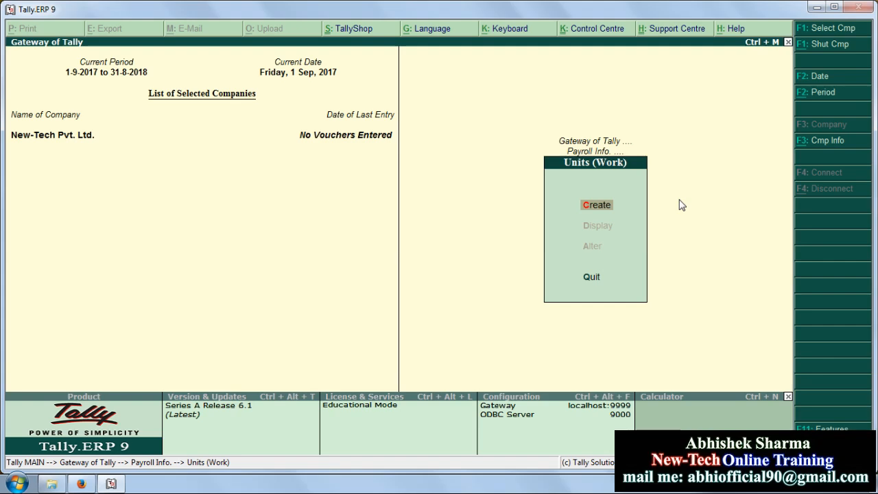
key("Return")
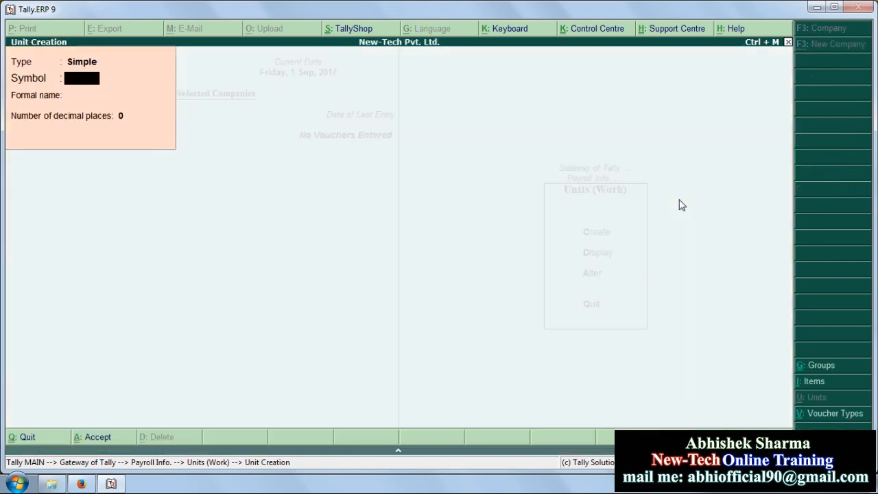
type("Hrs.")
key("Return")
type("Hours")
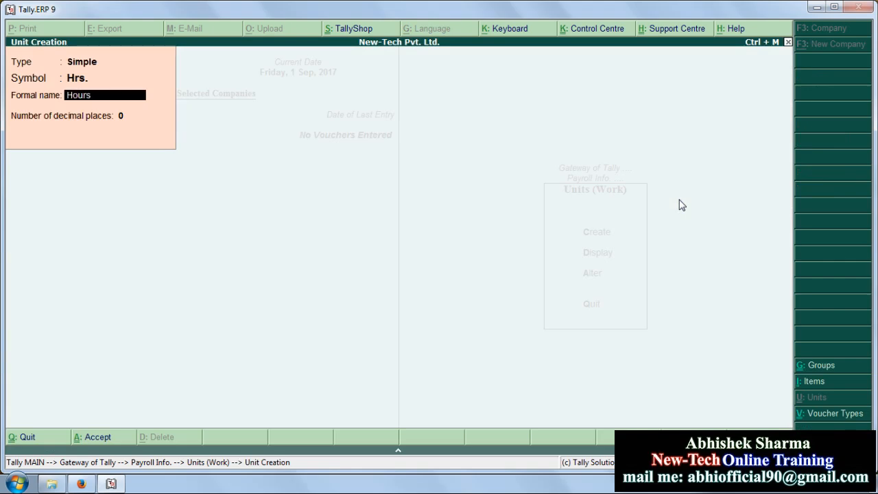
key("Return")
key("Return")
key("Return")
Create a simple payroll work unit with symbol Min., formal name Minutes and 0 decimal places
type("Min.")
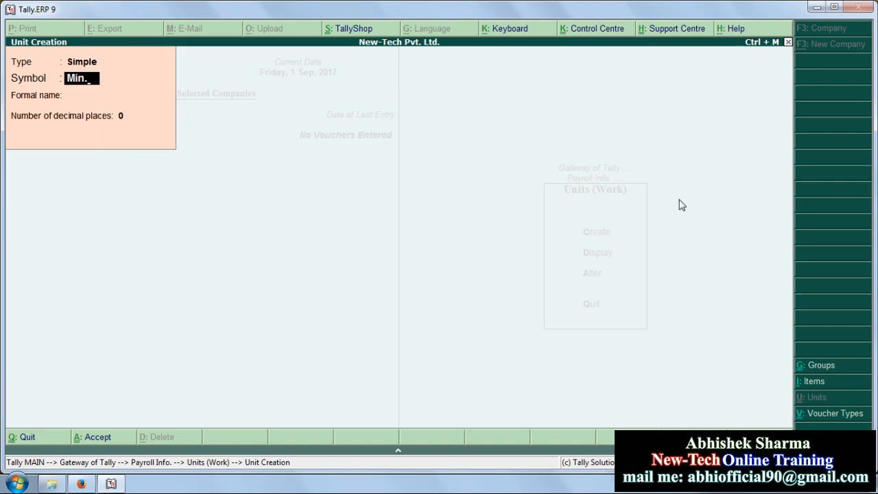
key("Return")
type("Minutes")
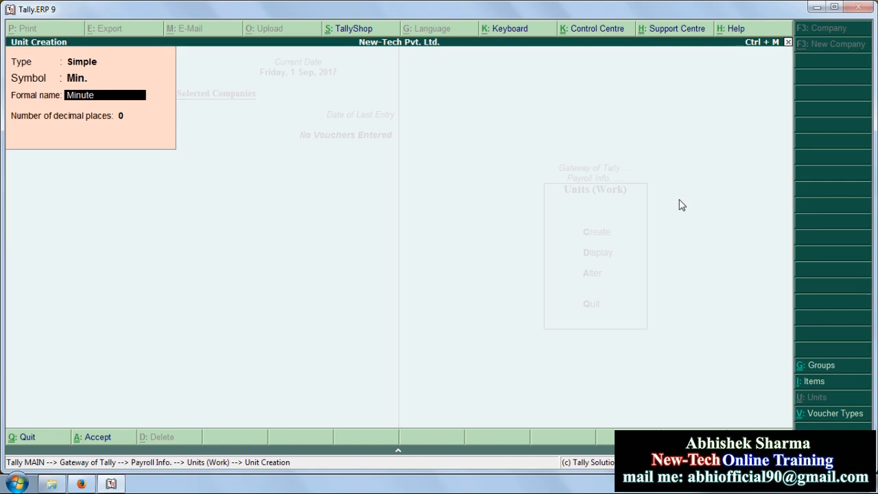
key("Return")
key("Return")
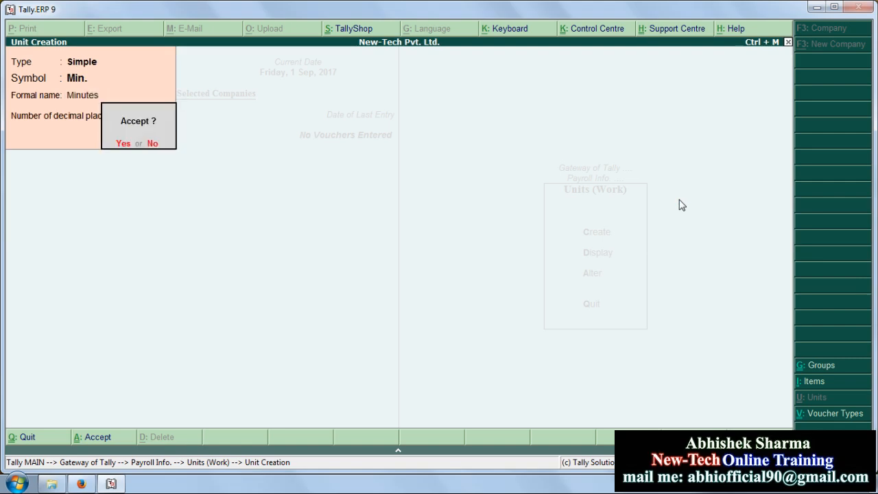
key("Return")
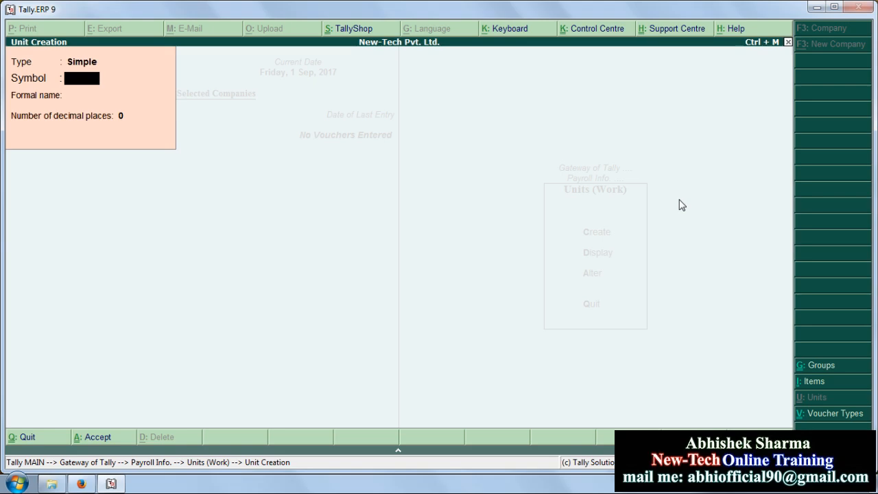
Create a compound payroll work unit of Hrs. of 60 Min. and leave unit creation
key("BackSpace")
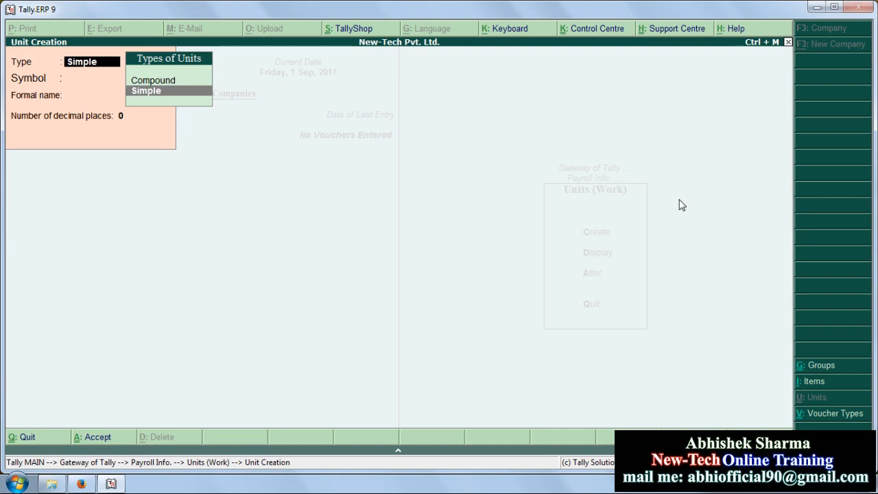
key("Up")
key("Return")
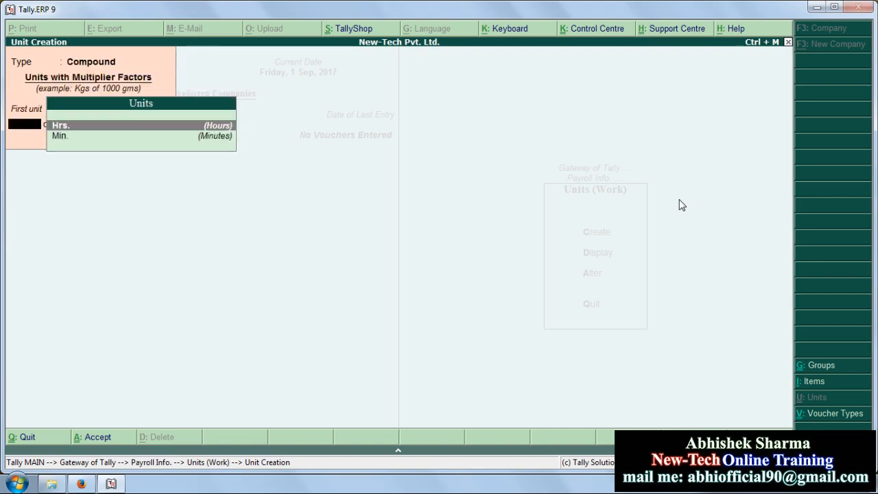
key("Return")
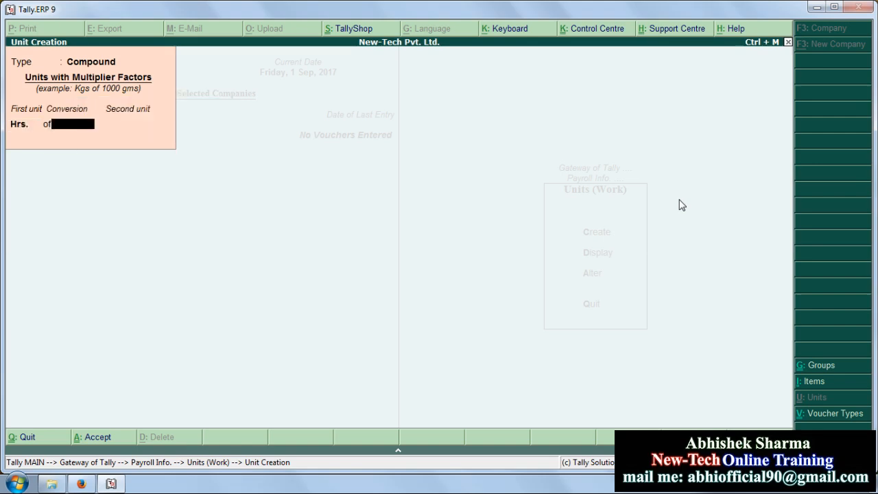
type("60")
key("Return")
key("Return")
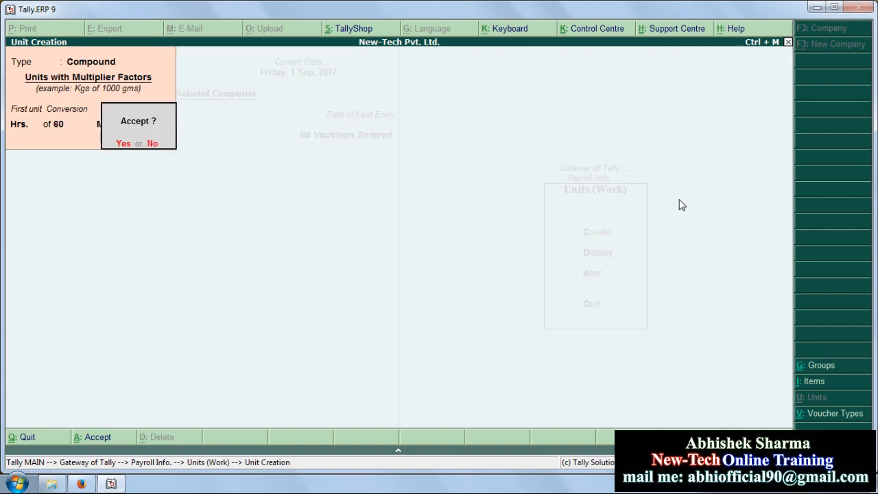
key("n")
key("Escape")
key("y")
key("Escape")
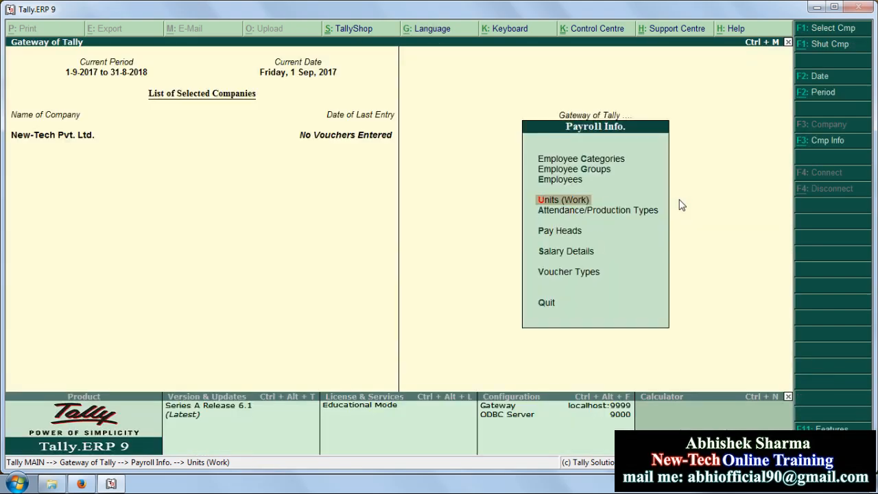
key("Up")
key("Up")
key("Up")
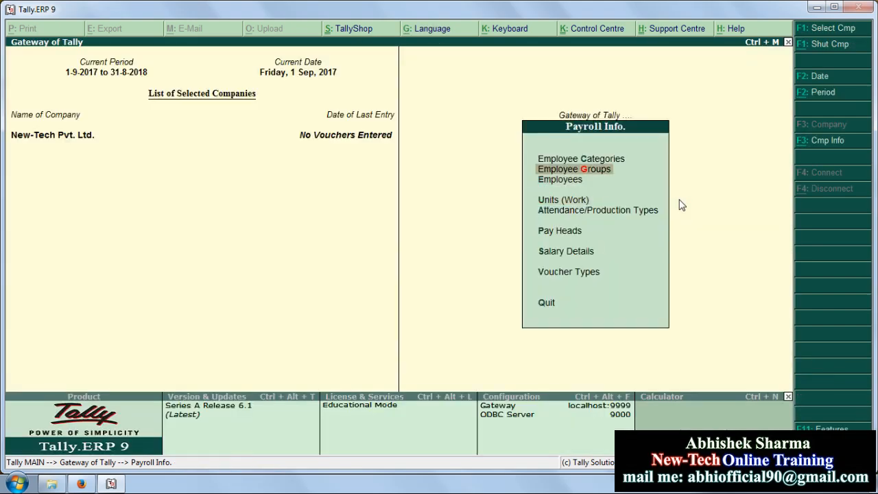
key("Down")
key("Down")
key("Down")
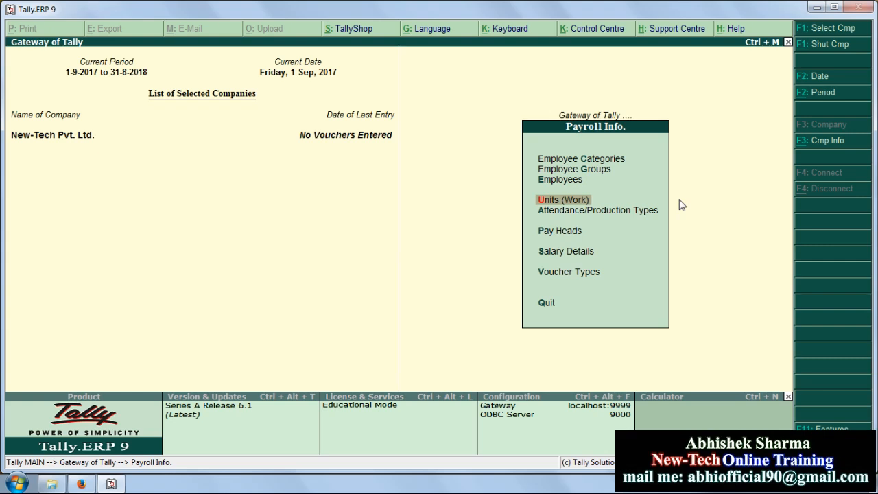
Create an attendance/production type named Overtime under Primary, with attendance type Production and unit Hrs. of 60 Min
key("Down")
key("Return")
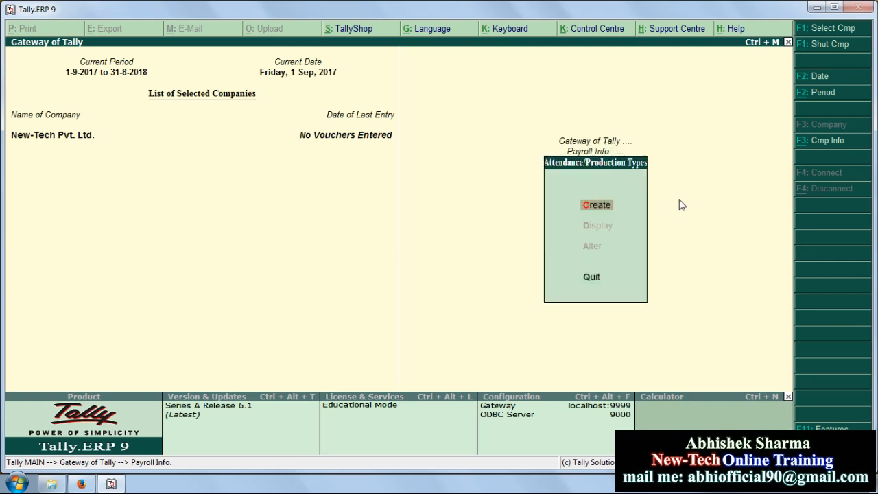
key("Return")
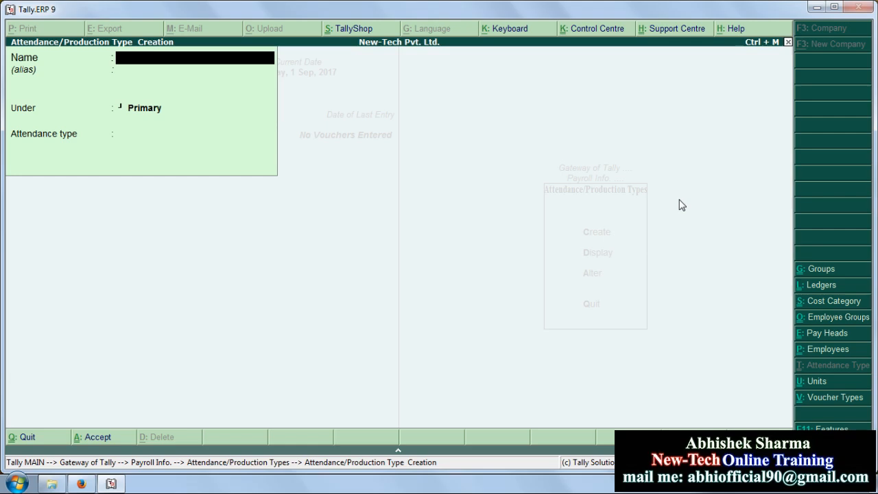
type("Overtime")
key("Return")
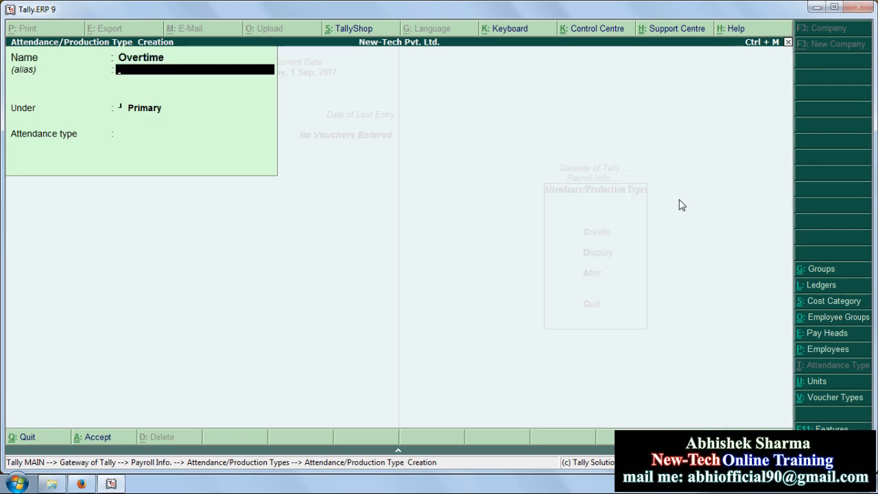
key("Return")
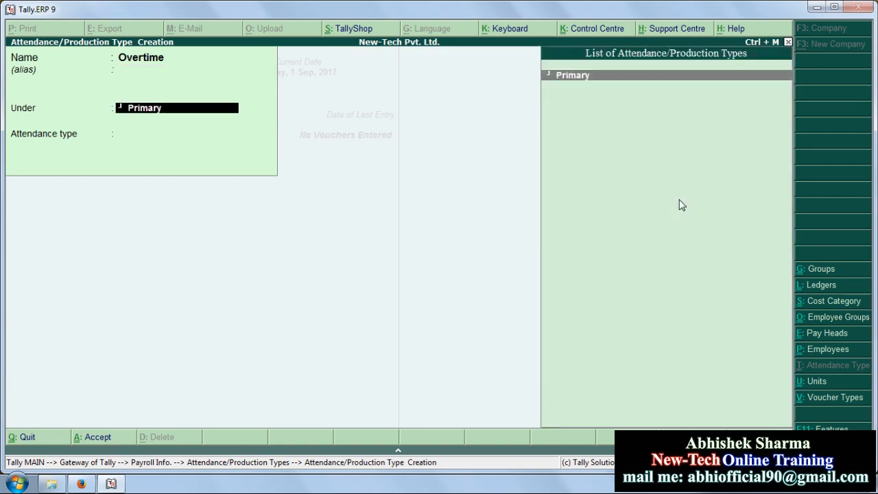
key("Return")
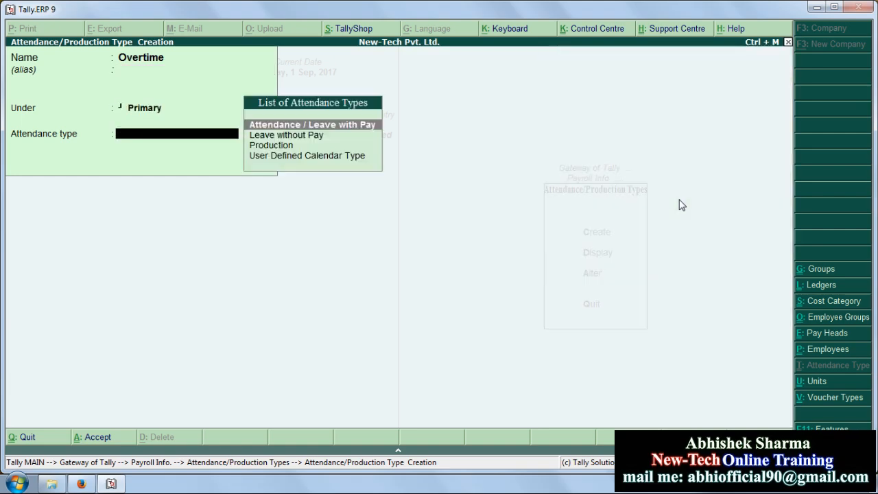
key("Down")
key("Down")
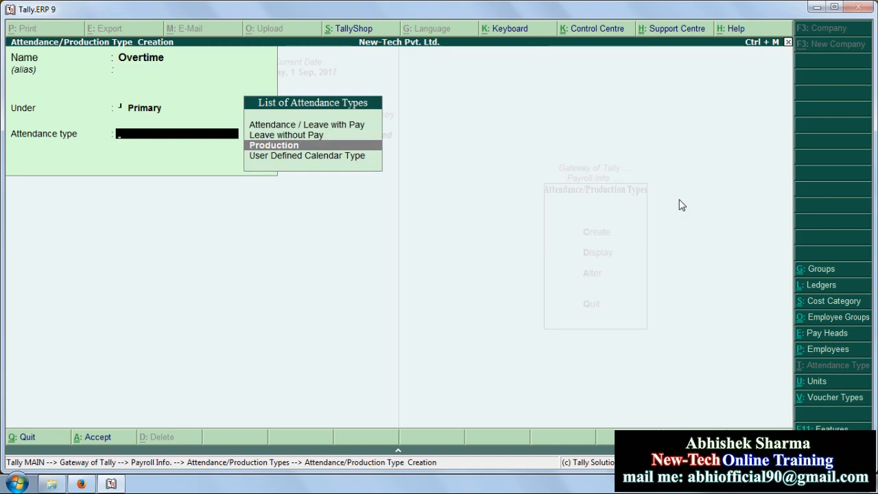
key("Return")
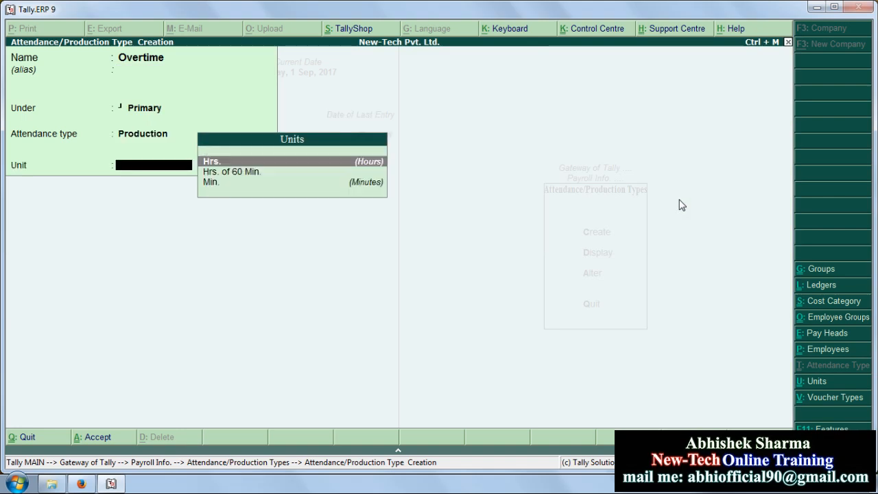
key("Down")
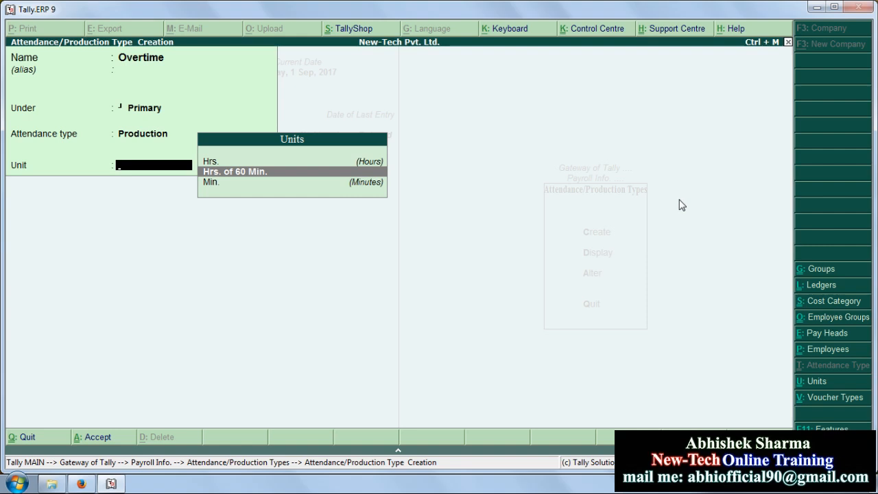
key("Return")
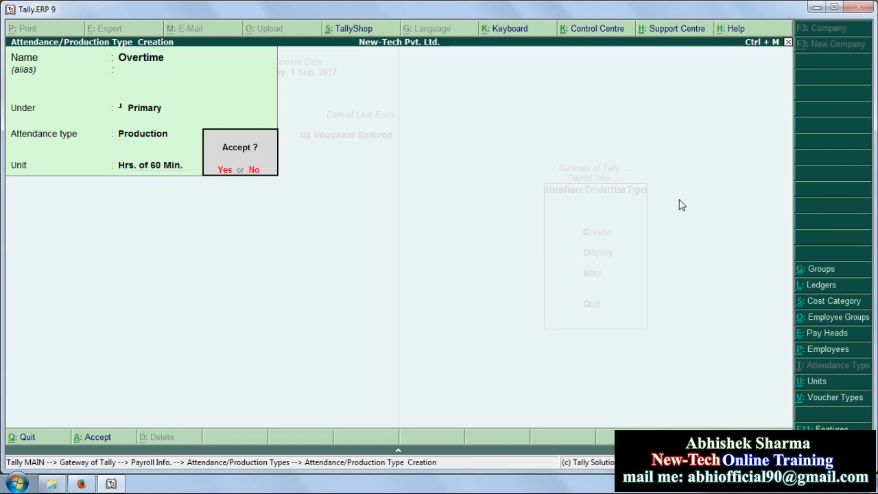
key("Return")
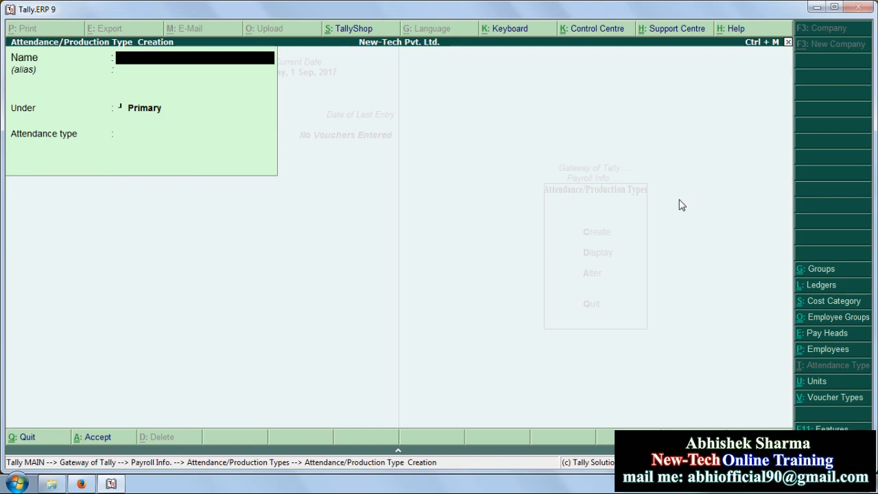
key("Escape")
key("Escape")
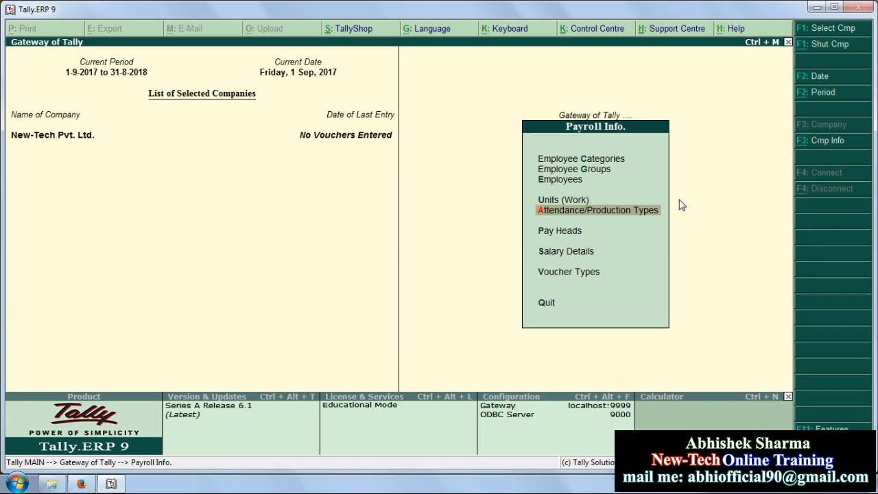
Start a new pay head named Basic Salary with pay head type Earnings for Employees and income type Fixed
key("Down")
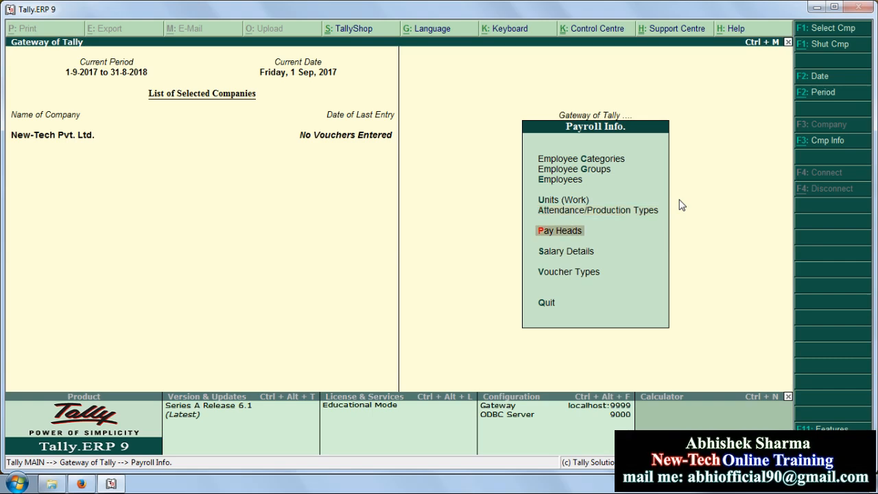
key("Return")
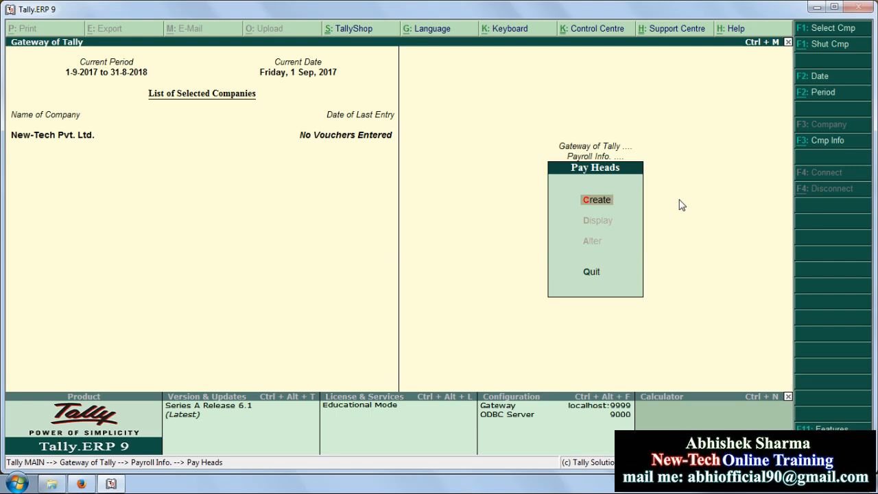
key("Return")
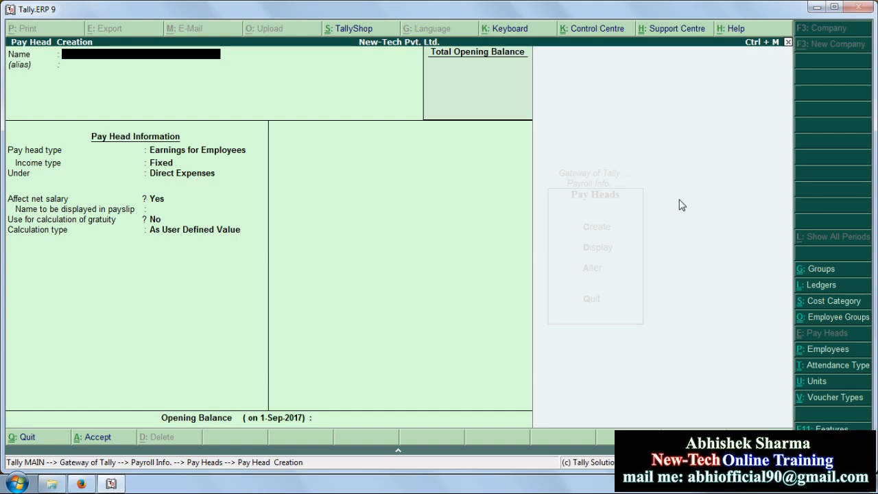
type("Basic Salary")
key("Return")
key("Return")
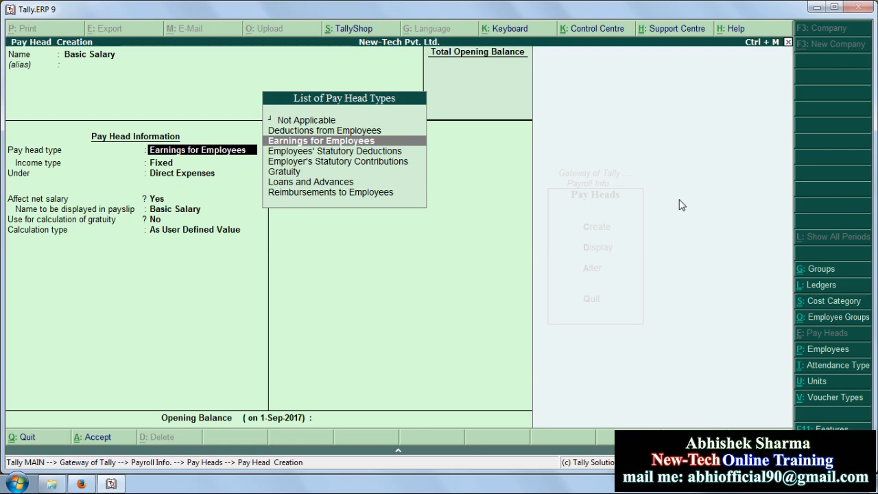
key("Return")
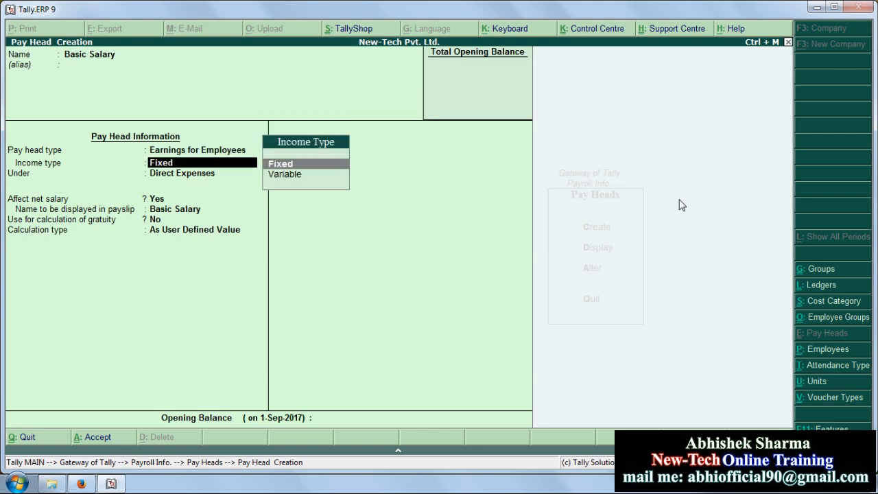
key("BackSpace")
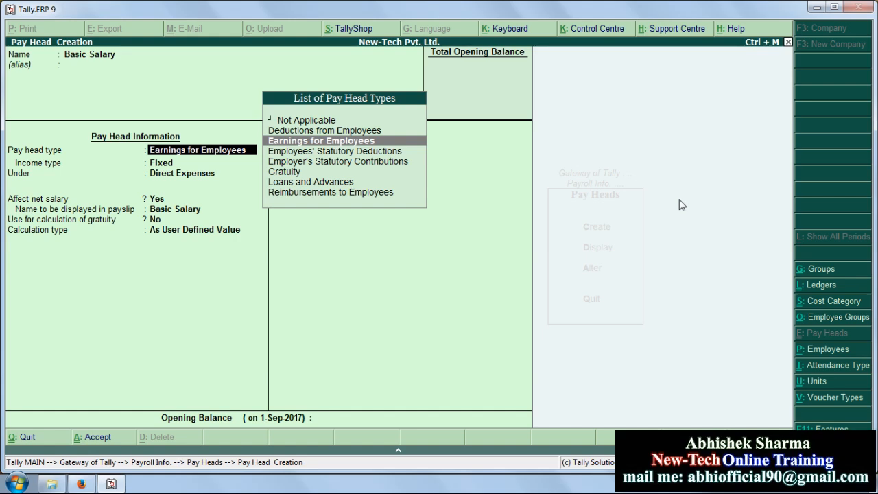
key("Return")
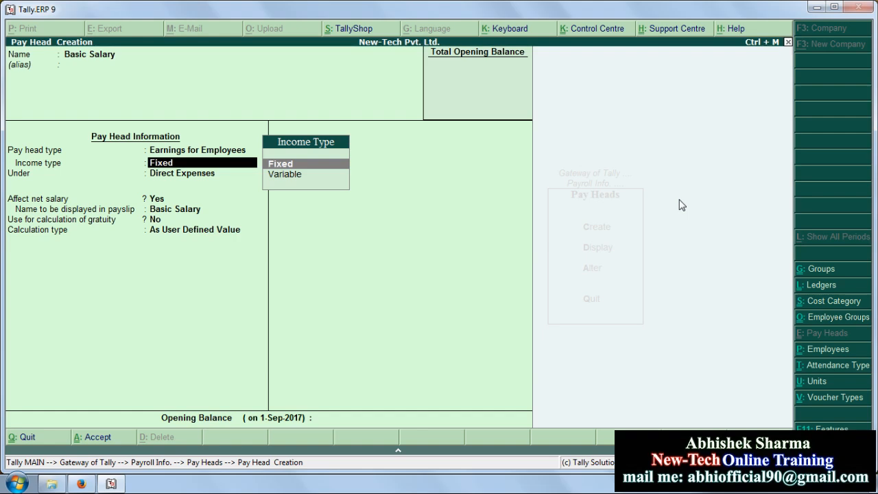
key("Return")
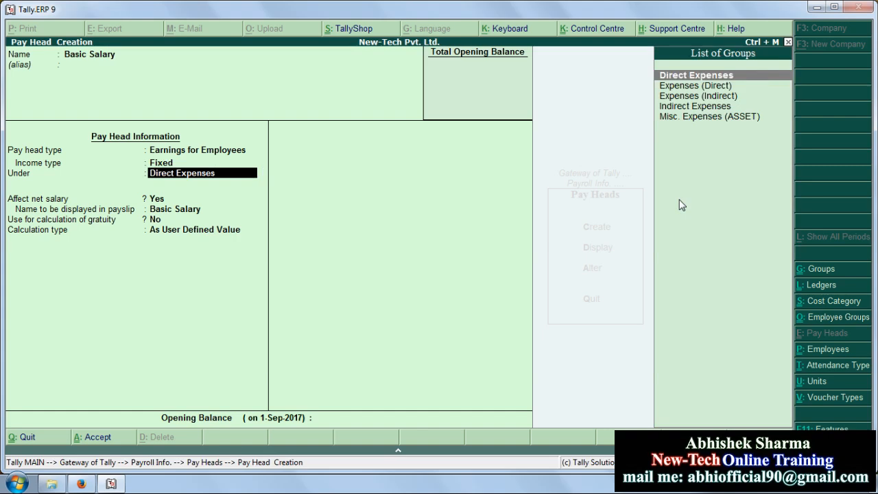
Save the Basic Salary pay head under Direct Expenses, affecting net salary, excluded from gratuity and calculated As User Defined Value
key("Return")
key("Return")
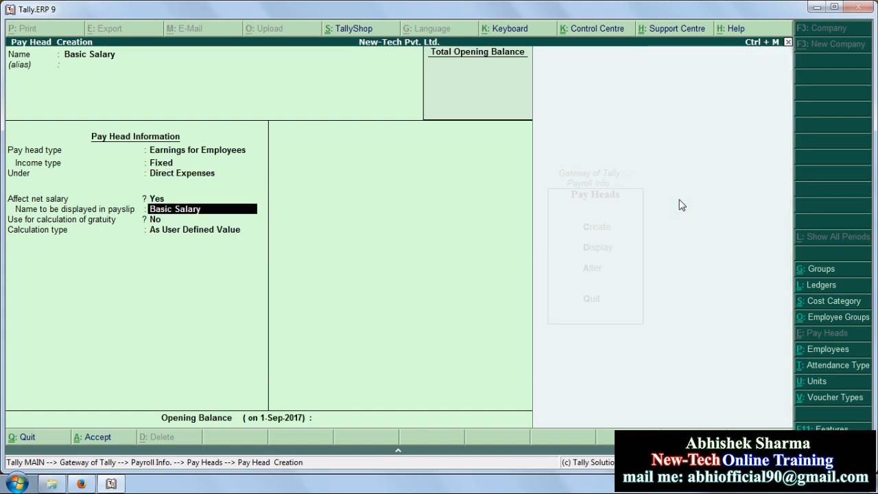
key("Return")
key("Return")
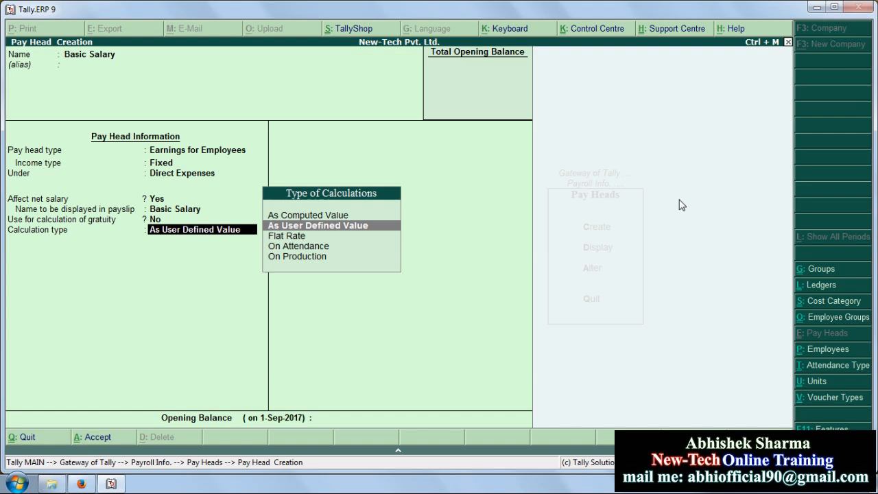
key("Return")
key("Return")
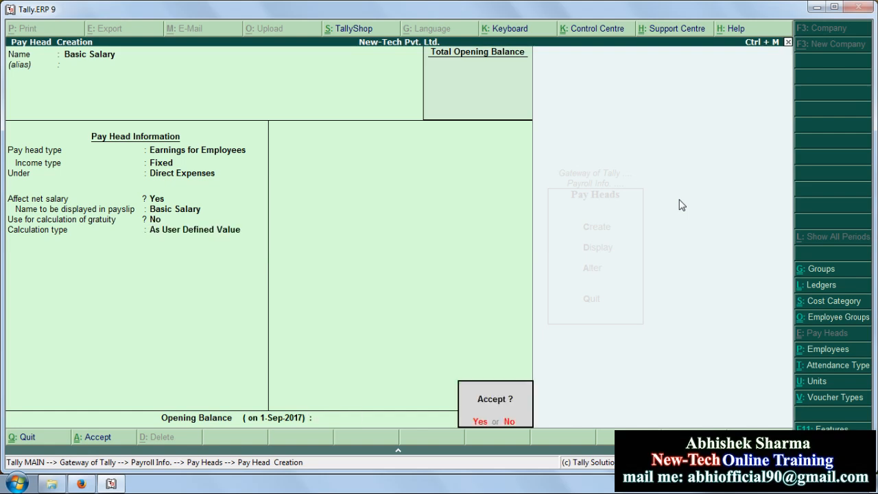
key("Return")
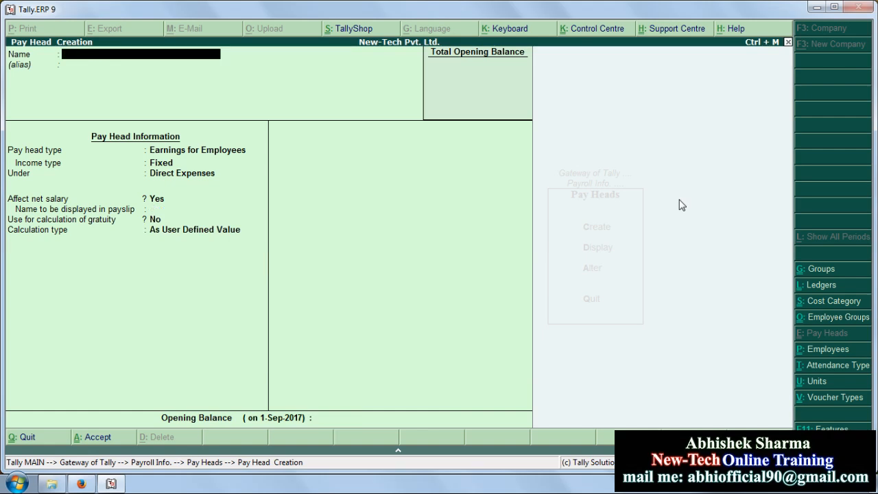
Start a pay head named Hra with type Earnings for Employees and income type Fixed, under Indirect Expenses
type("Hra")
key("Return")
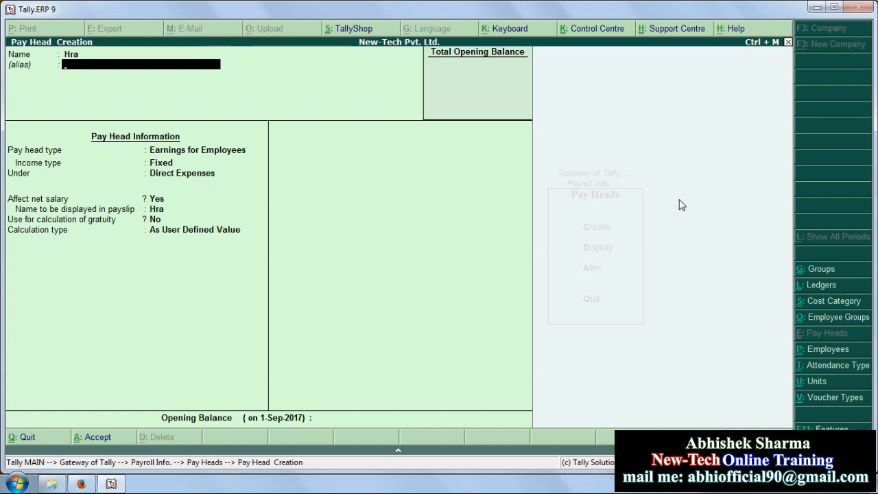
key("Return")
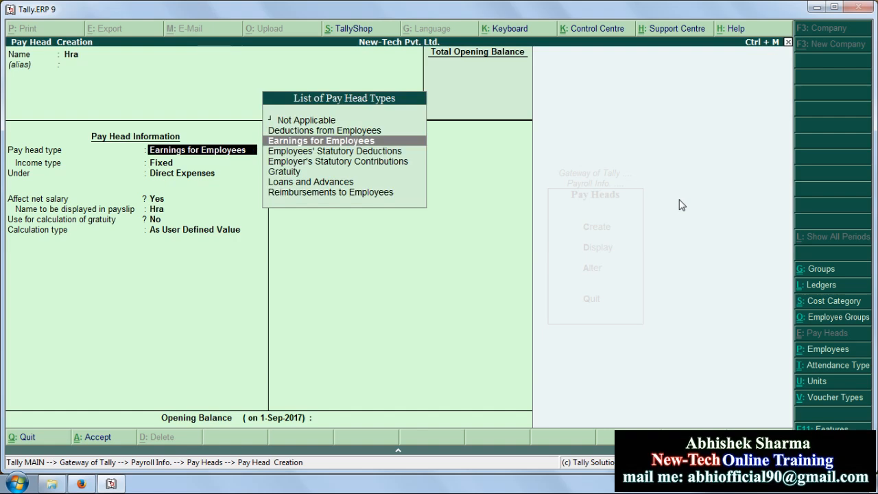
key("Return")
key("Return")
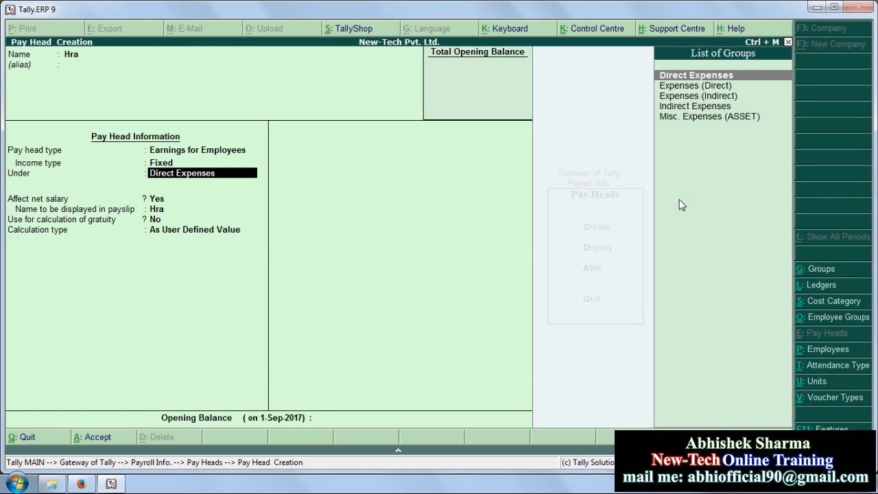
key("Down")
key("Down")
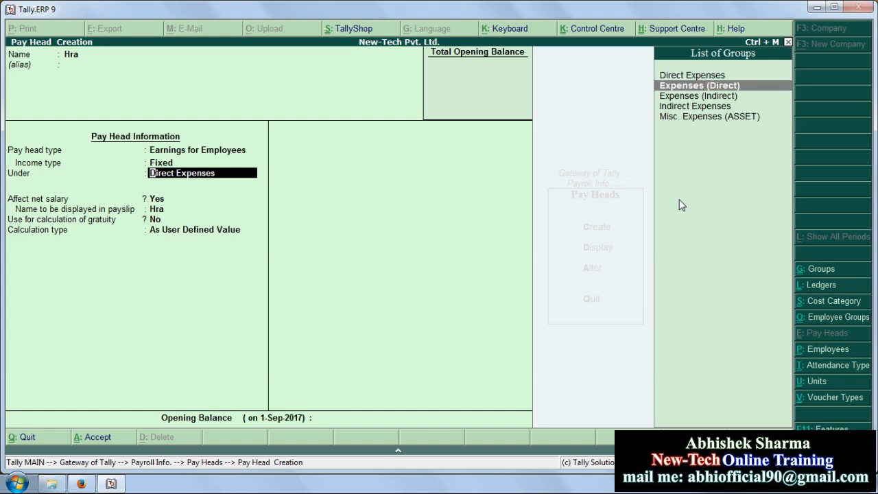
key("Return")
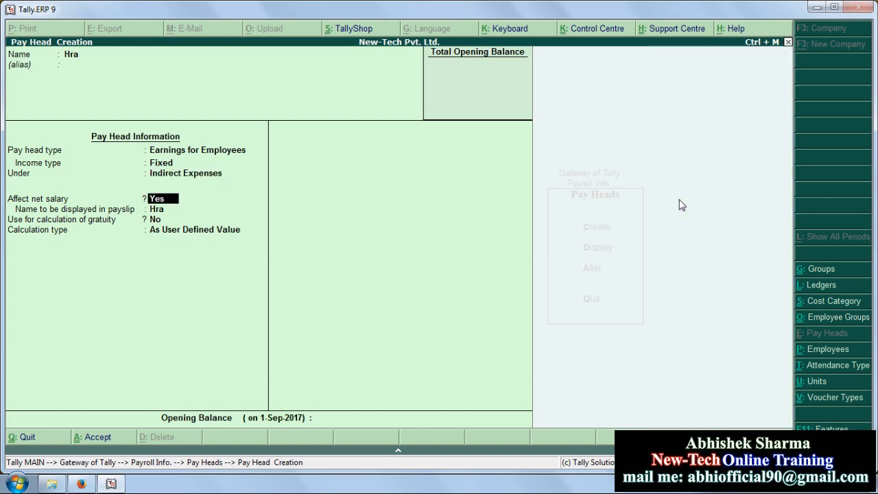
Let Hra affect net salary, exclude it from gratuity, and set its calculation type to As Computed Value with period Months
key("Return")
key("Return")
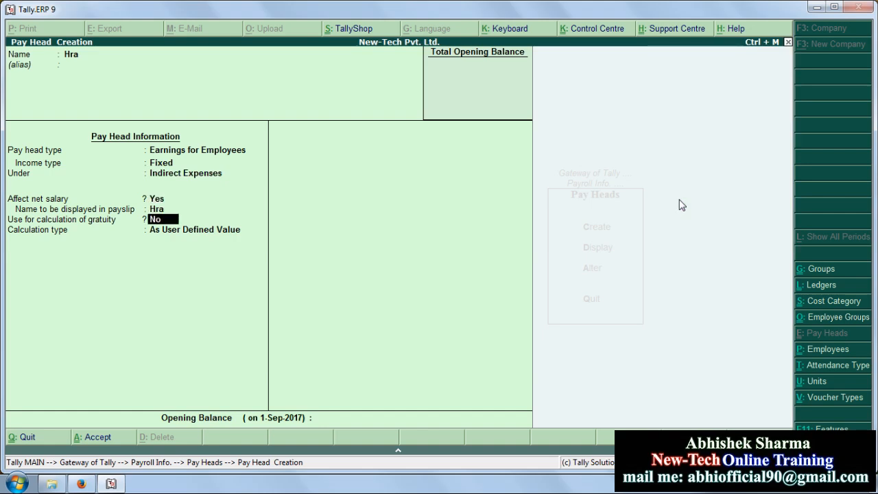
key("Return")
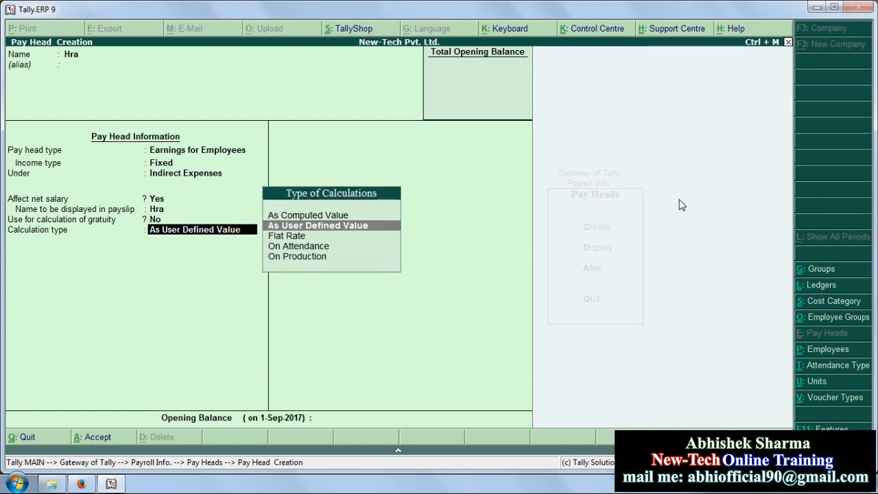
key("Up")
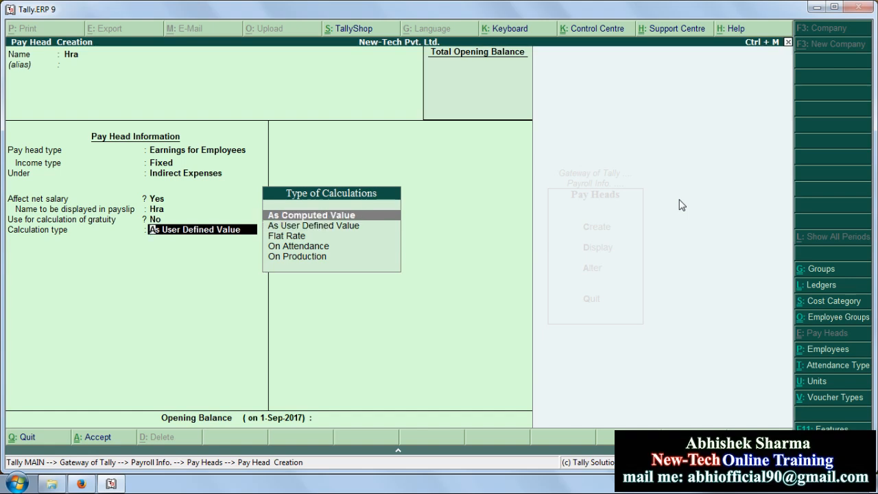
key("Return")
key("Return")
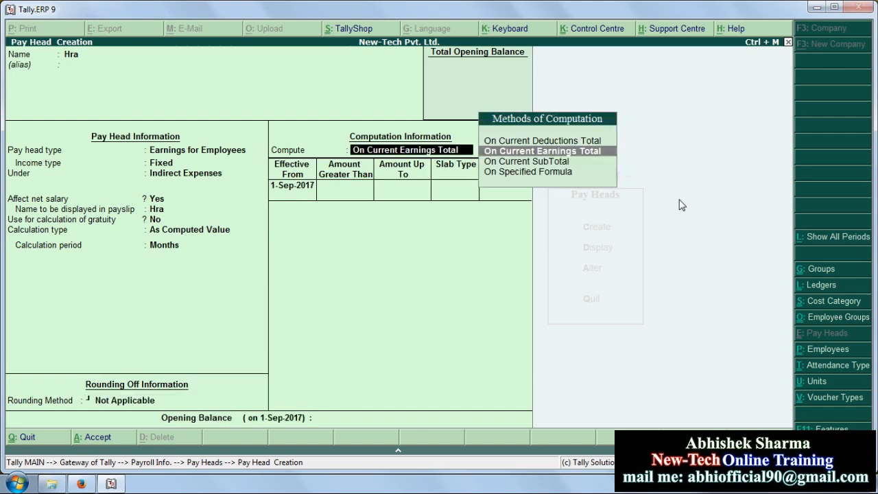
Compute Hra on a specified formula that adds the Basic Salary pay head, effective from 1-Sep-2017
key("Down")
key("Down")
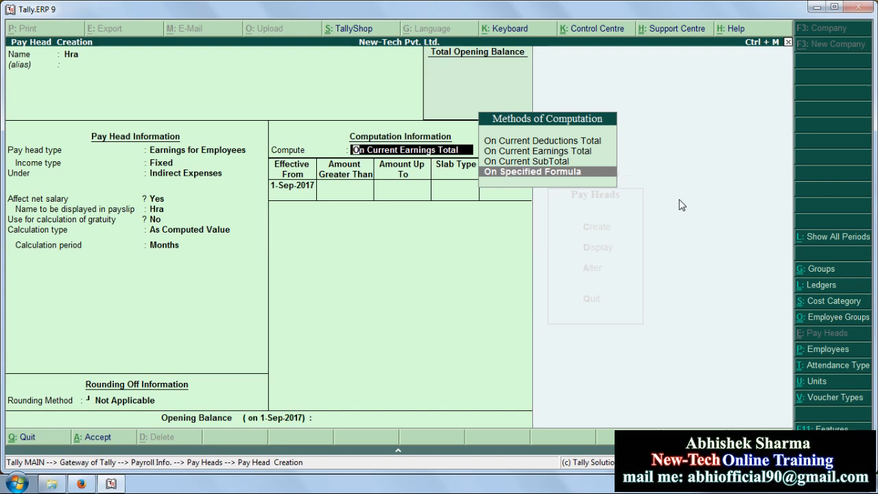
key("Return")
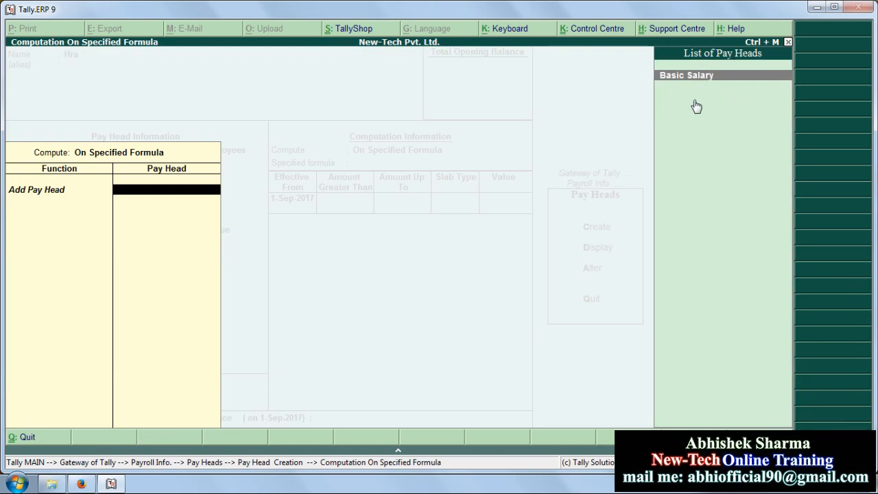
key("Return")
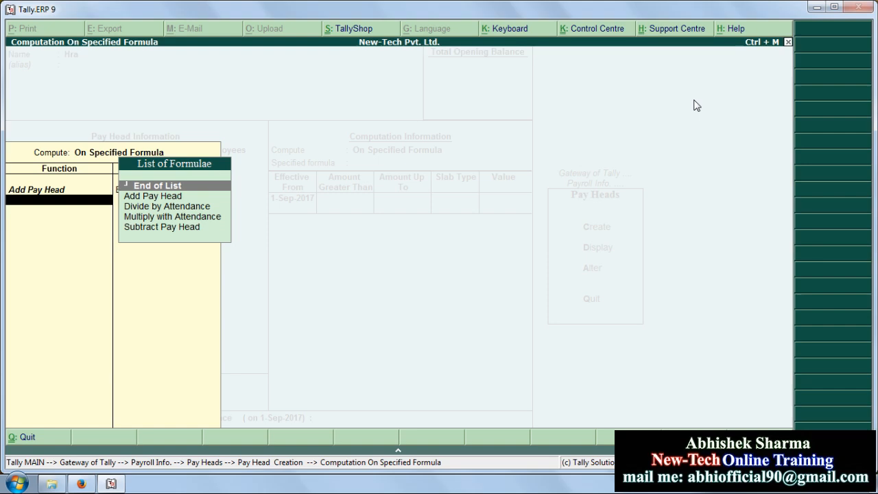
key("Return")
key("Return")
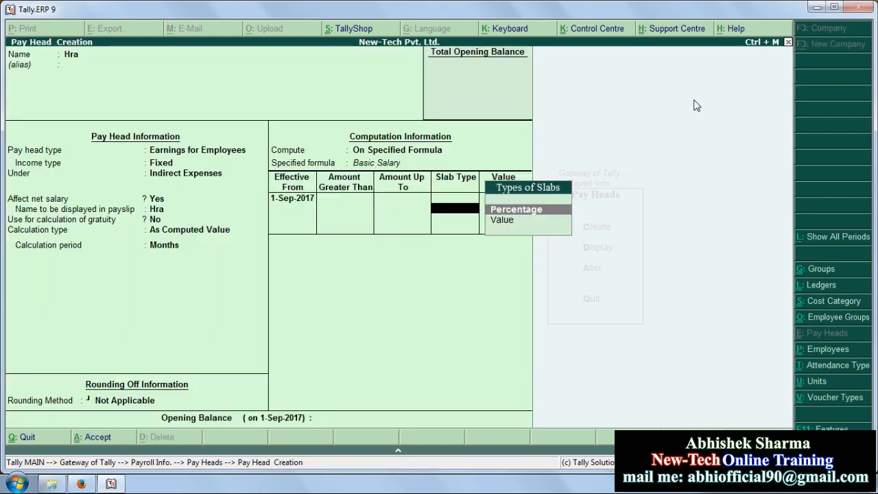
Give Hra a Percentage slab of 15 % and save the pay head
key("Return")
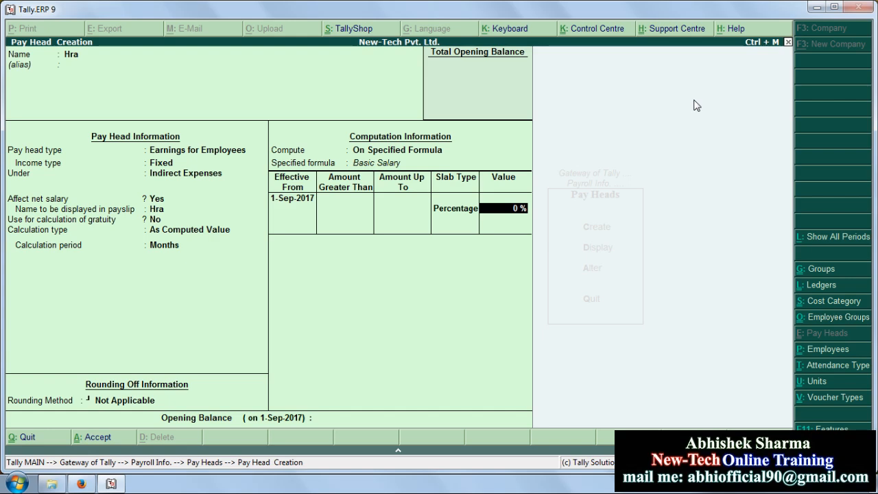
type("15")
key("Return")
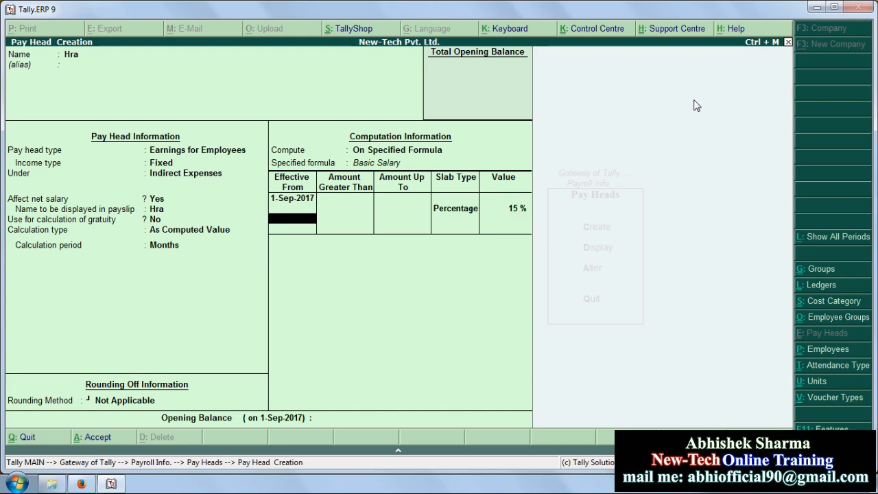
key("Return")
key("Return")
key("Return")
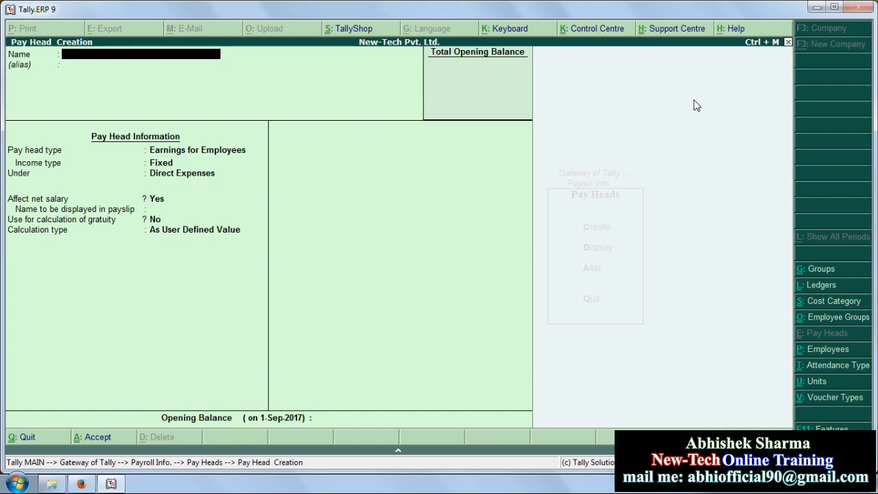
Start a pay head named Ta with type Earnings for Employees and income type Fixed, under Indirect Expenses
type("Ta")
key("Return")
key("Return")
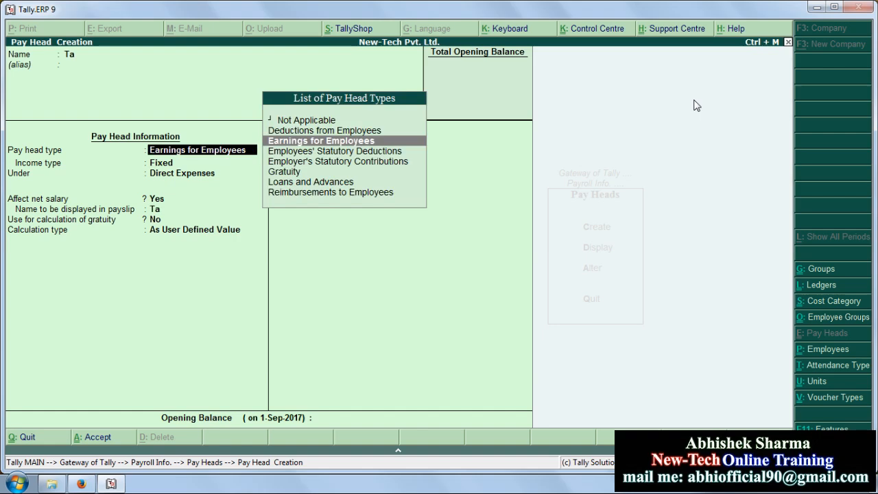
key("Return")
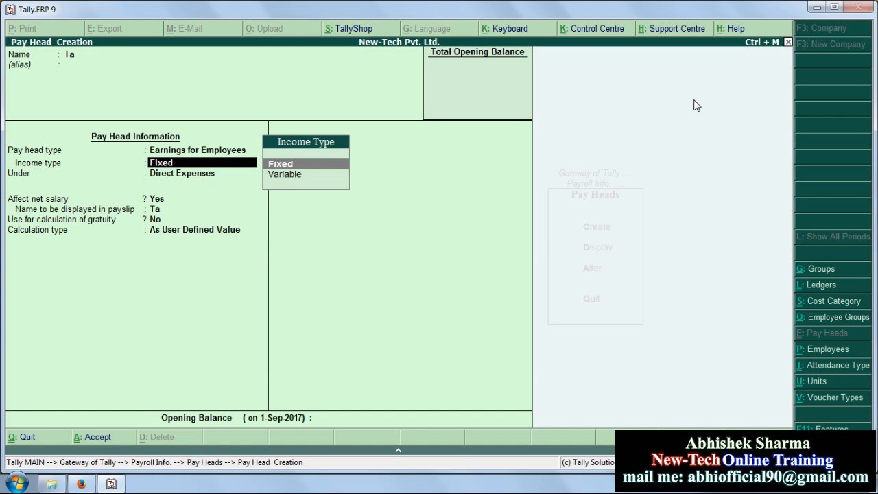
key("Return")
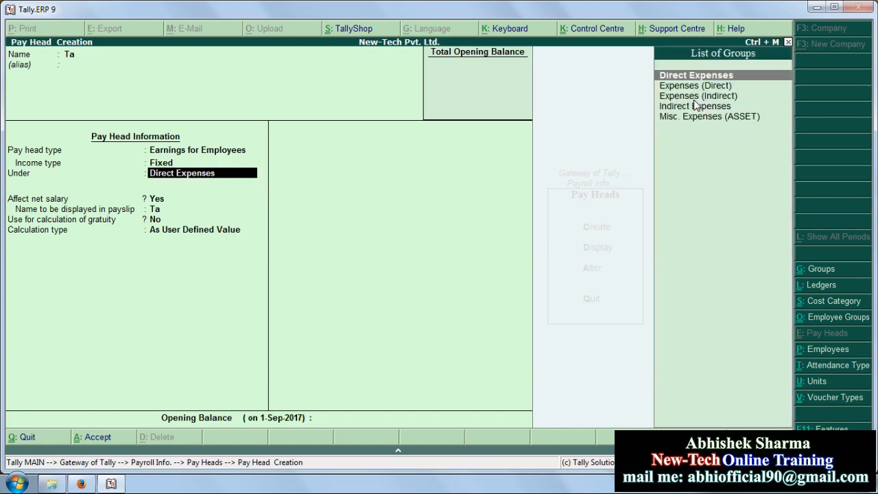
key("Down")
key("Down")
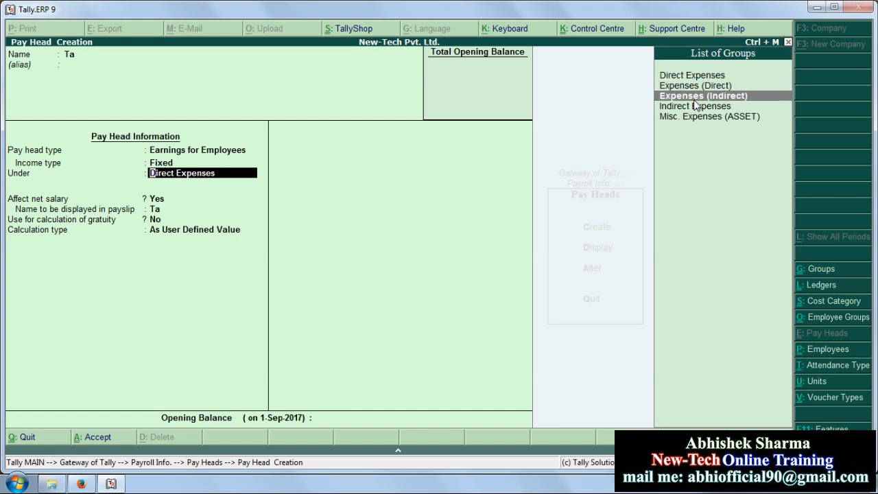
key("Return")
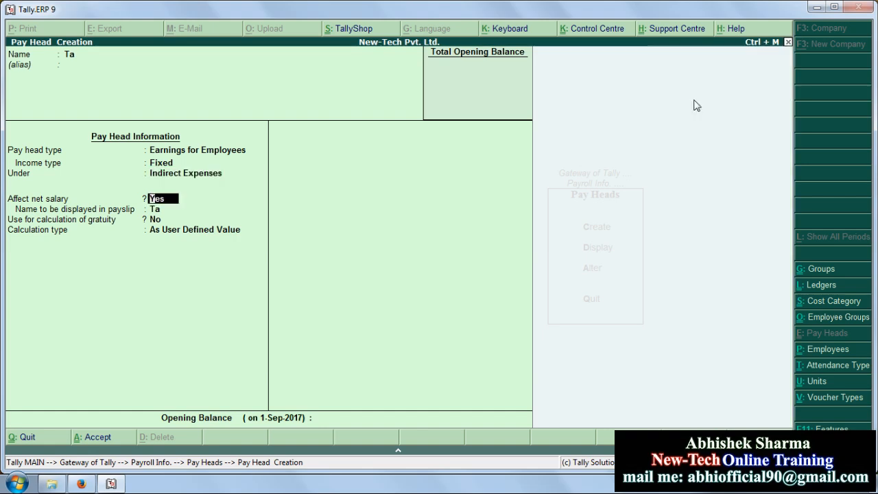
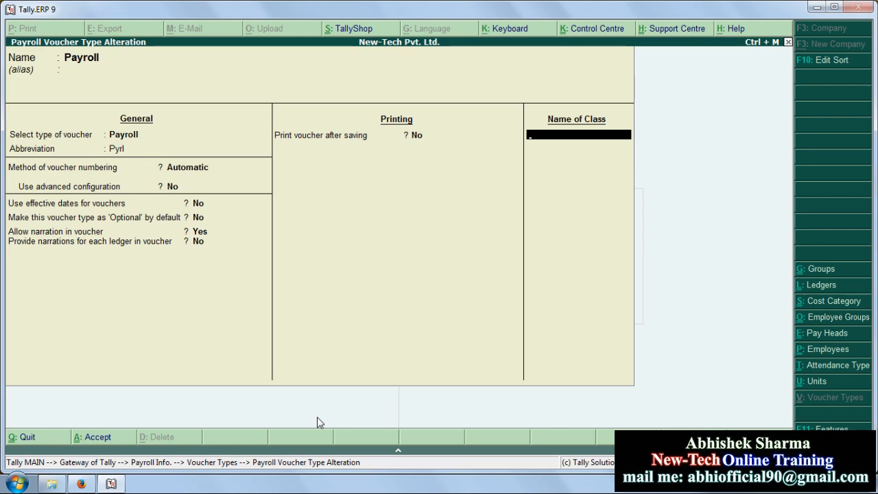
Add a Salary Payment class to the Payroll voucher type, using the Salary Payble ledger without group restrictions, and save it
type("Salary Payment")
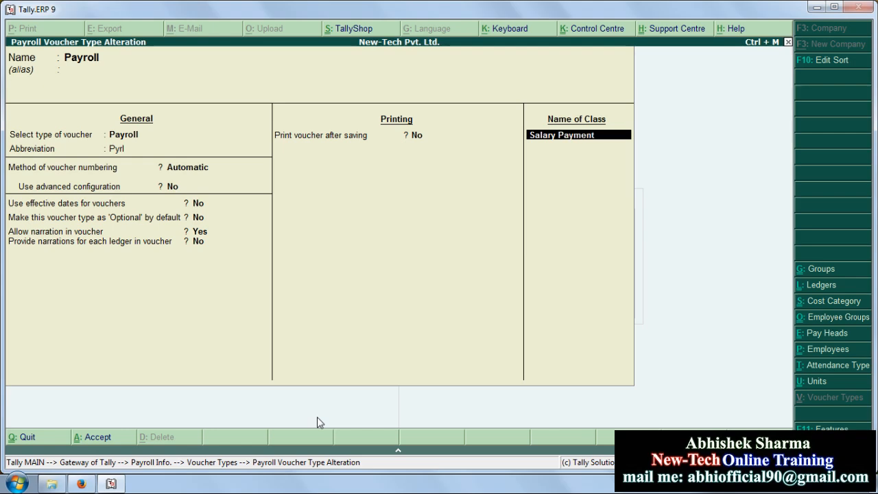
key("Return")
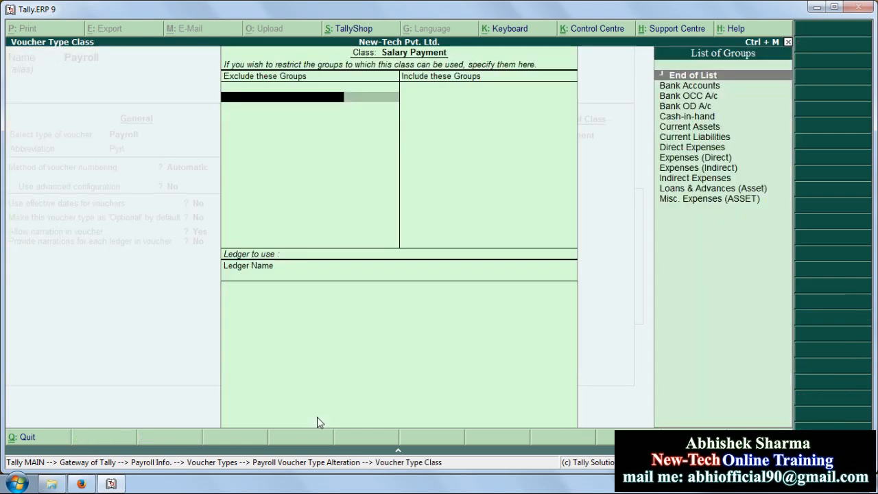
key("Return")
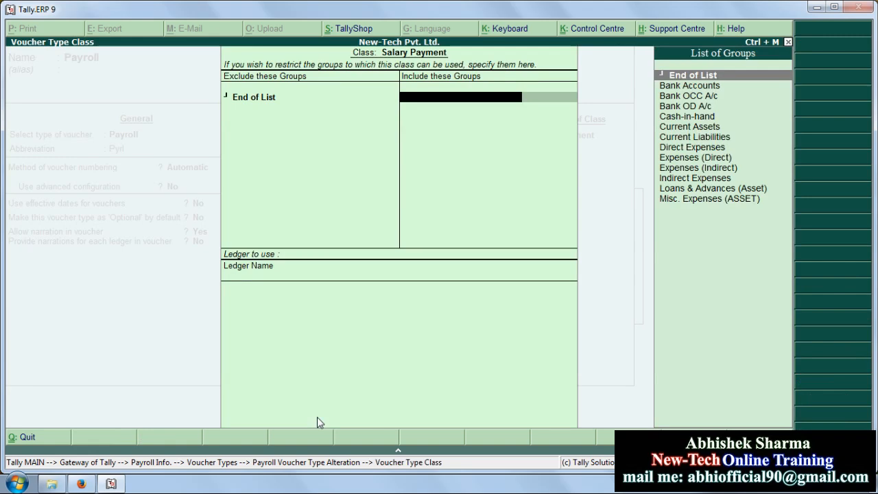
key("Return")
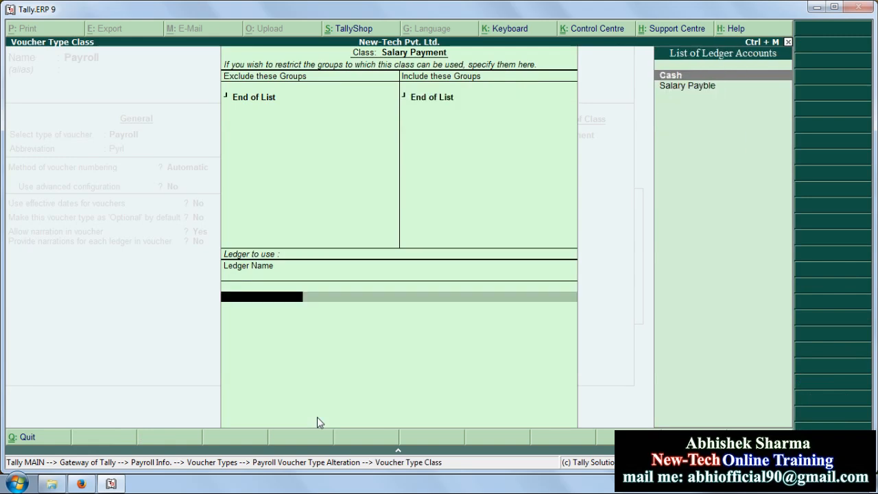
key("Down")
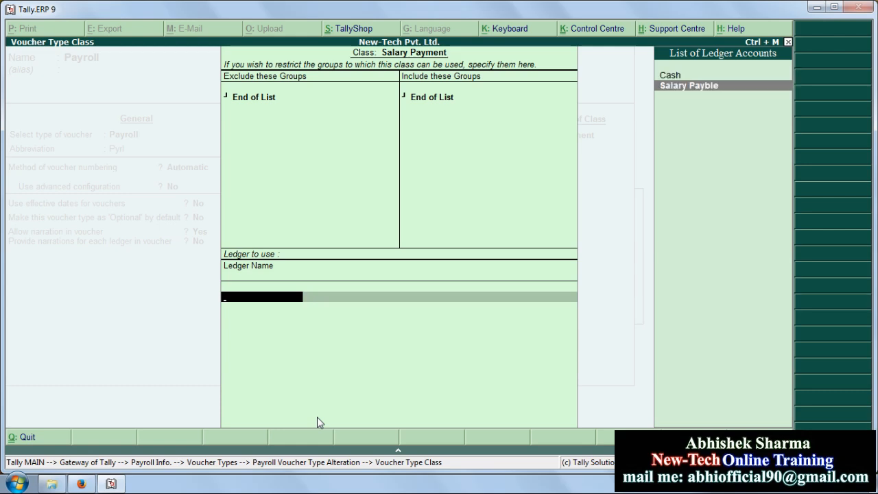
key("Return")
key("Return")
key("Return")
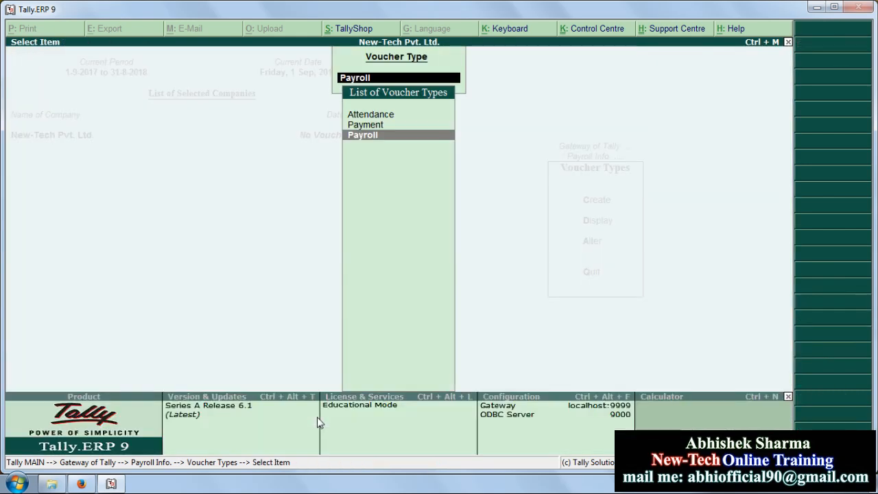
Leave the voucher type and payroll masters and open payroll voucher entry
key("Escape")
key("Escape")
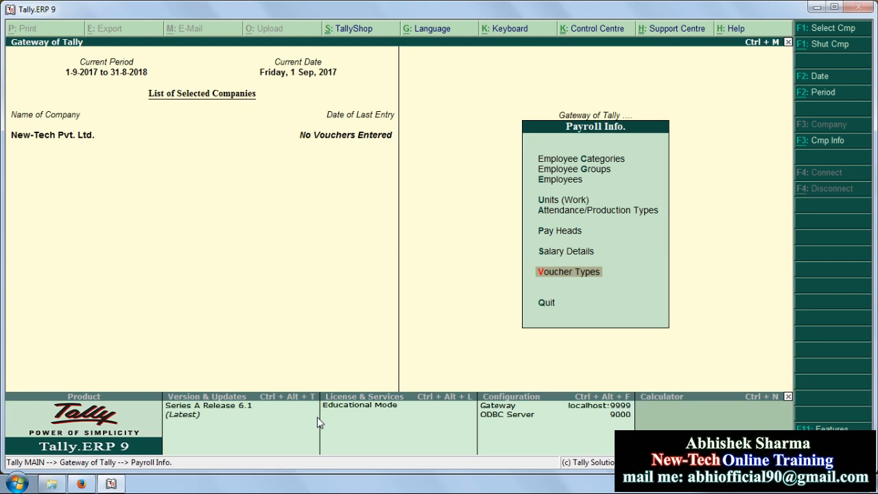
key("Escape")
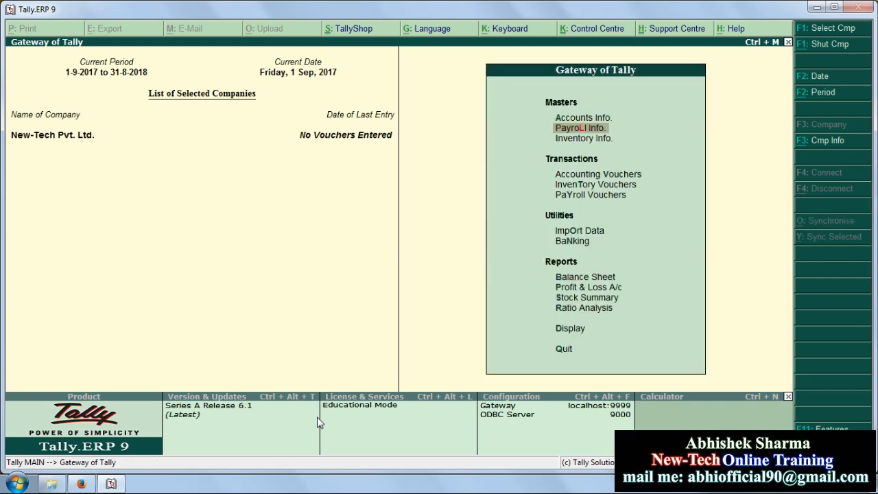
key("Down")
key("Down")
key("Down")
key("Down")
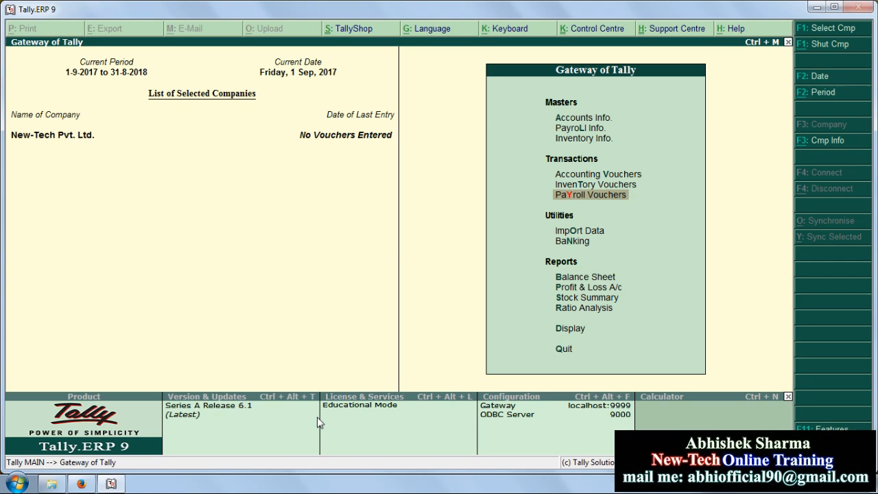
key("Return")
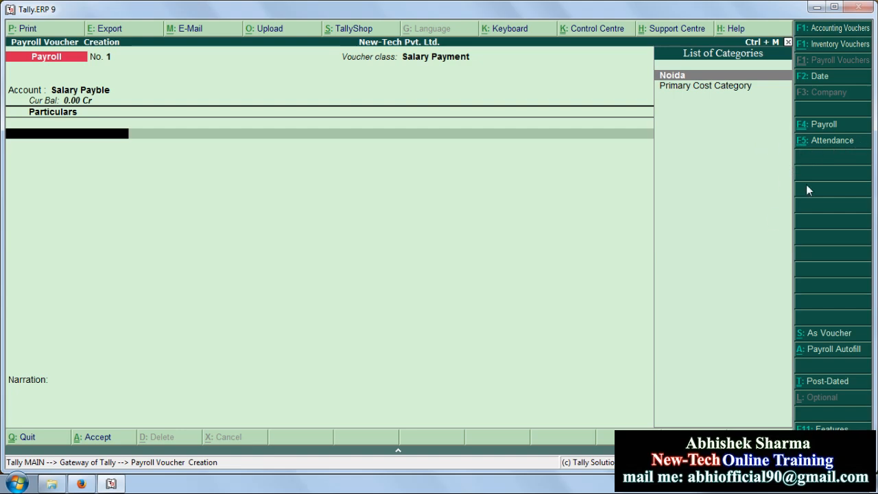
Start an attendance voucher for the Marketing Department employee with 5 Hrs. of Overtime
left_click(828, 142)
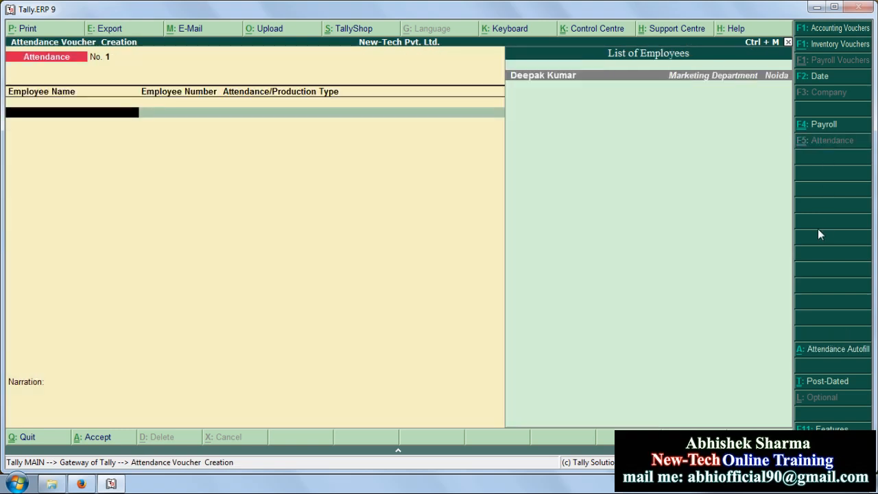
key("Return")
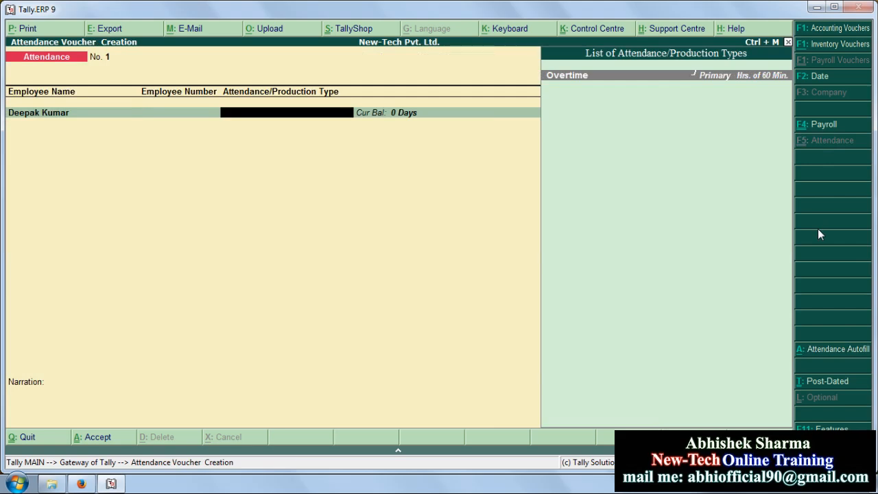
key("Return")
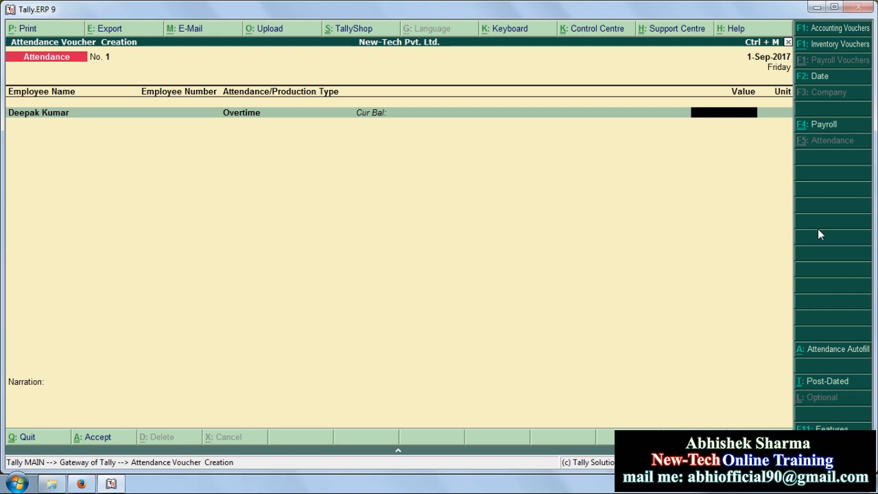
type("5")
key("Return")
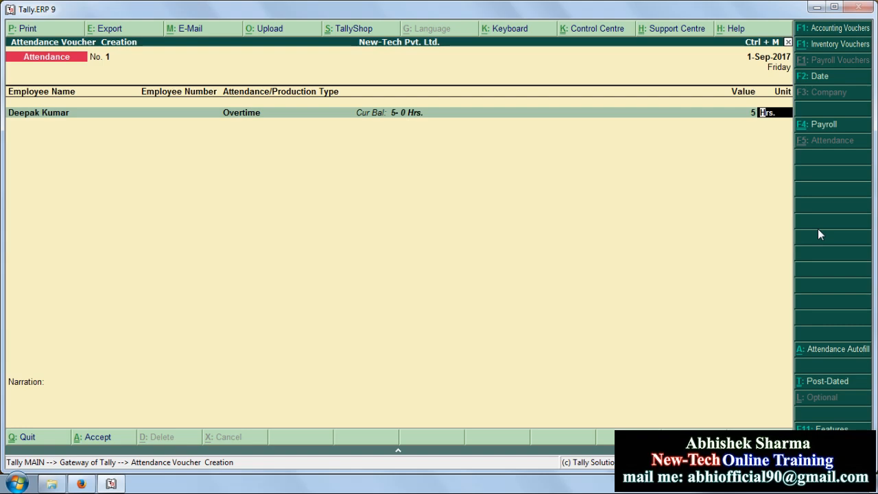
key("Return")
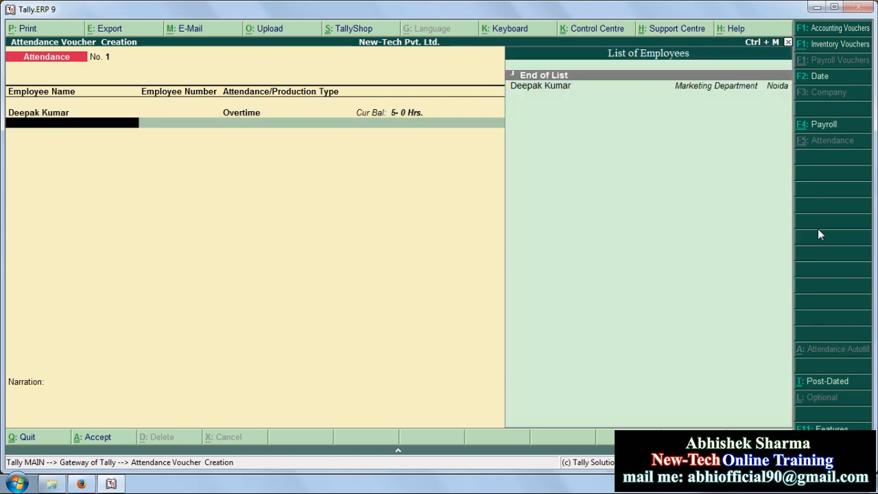
key("Return")
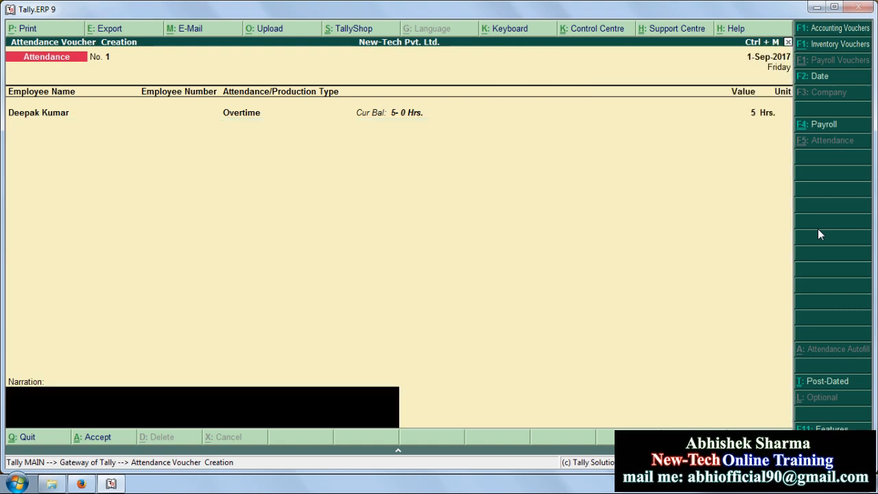
key("BackSpace")
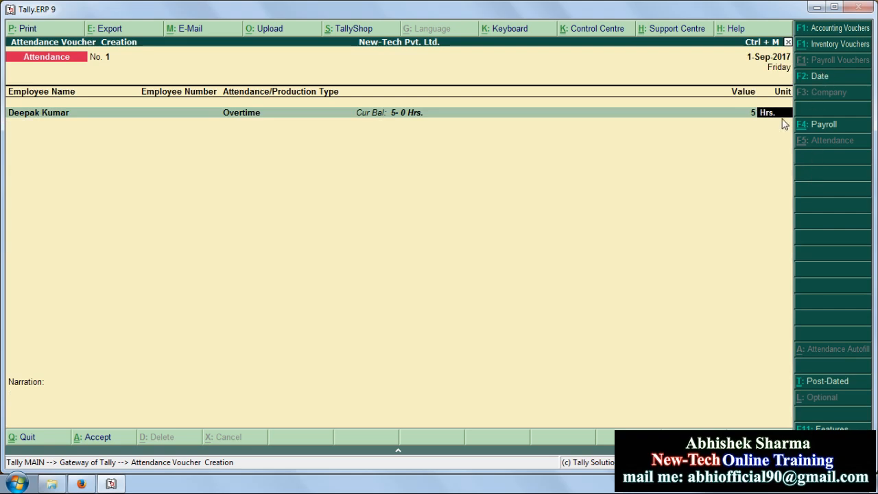
Set the attendance voucher's date to 1-10-2017 and save the voucher
left_click(812, 76)
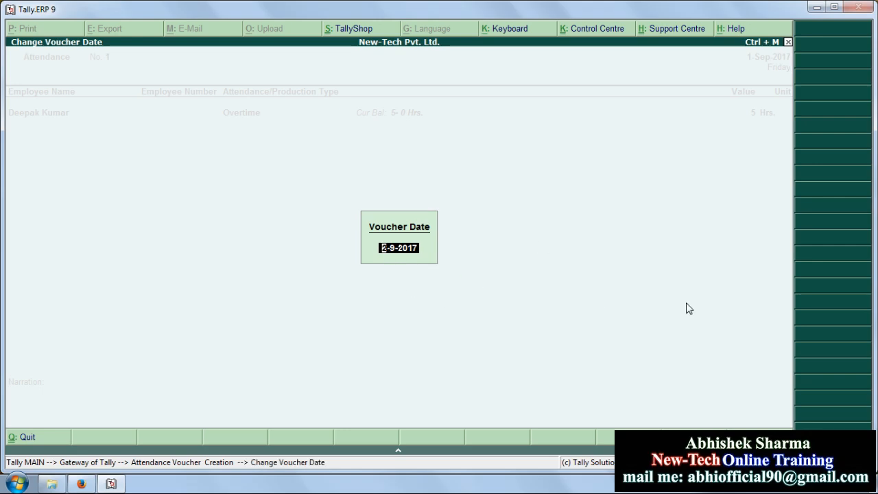
type("1-10-2017")
key("Return")
key("Return")
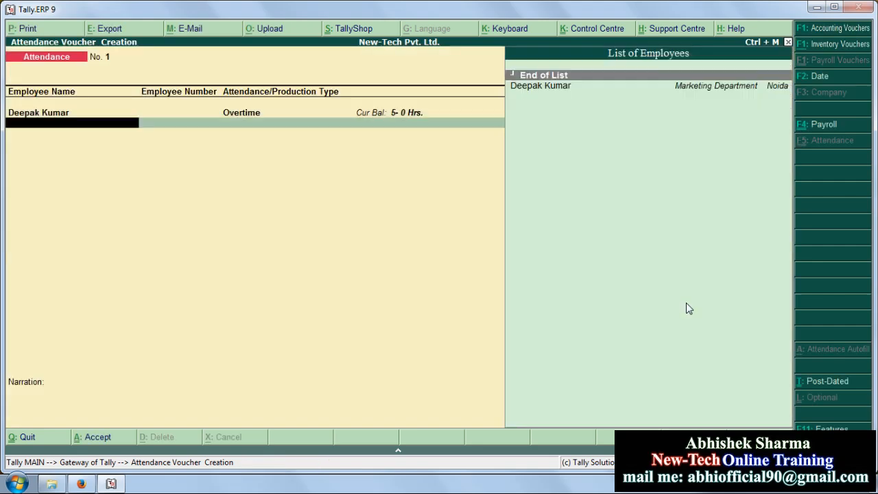
key("Return")
key("Return")
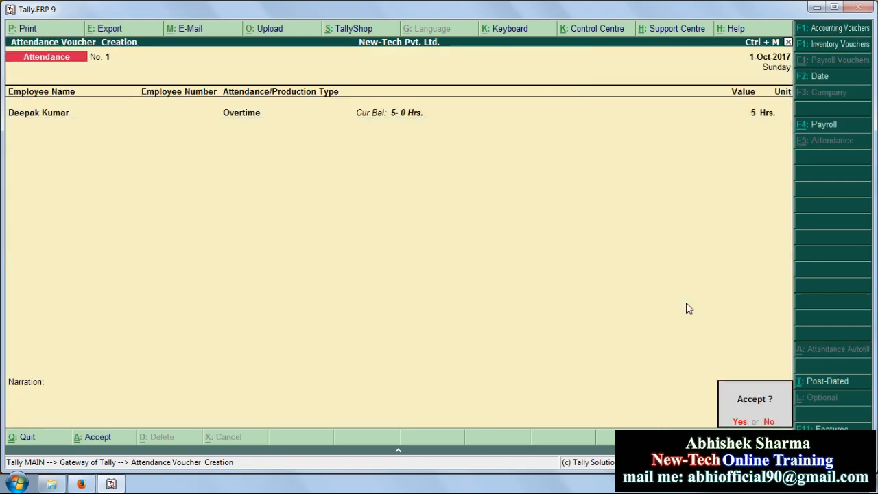
key("Return")
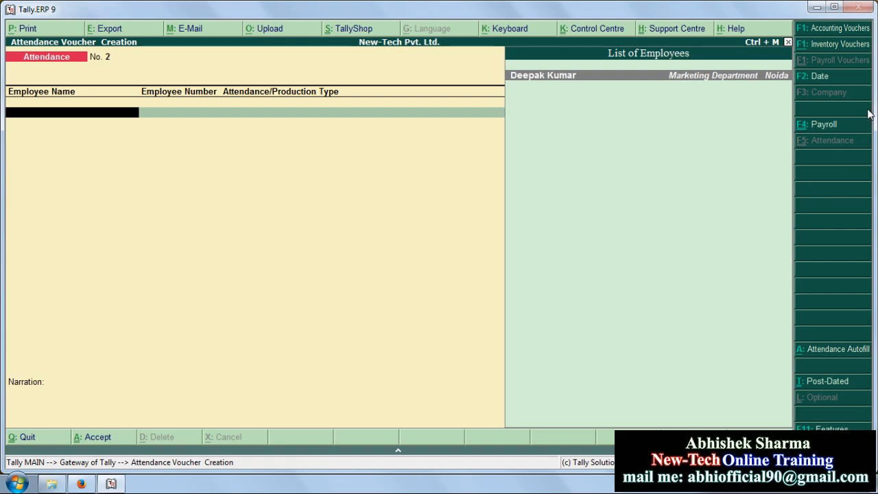
Switch to a payroll voucher with the Salary Payment class
left_click(824, 125)
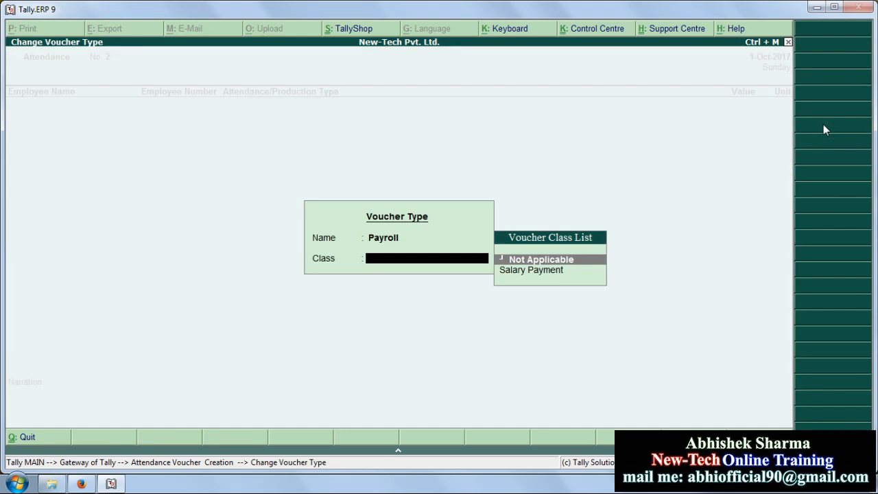
key("Down")
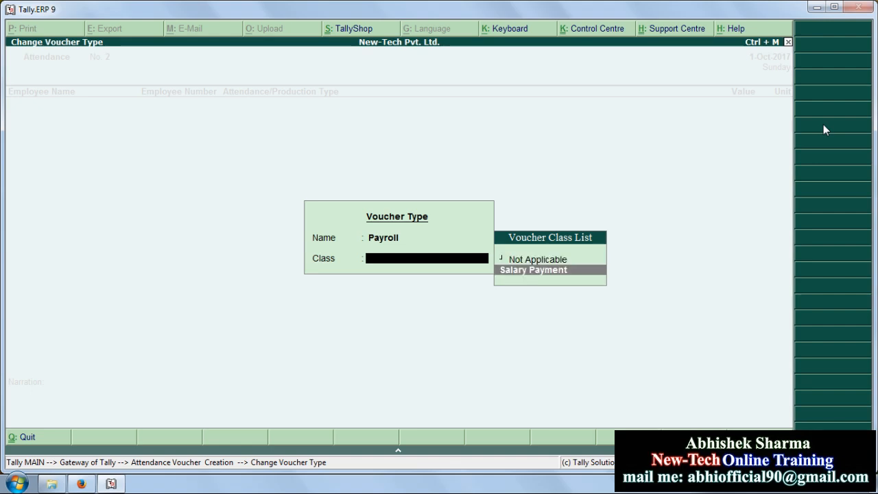
key("Return")
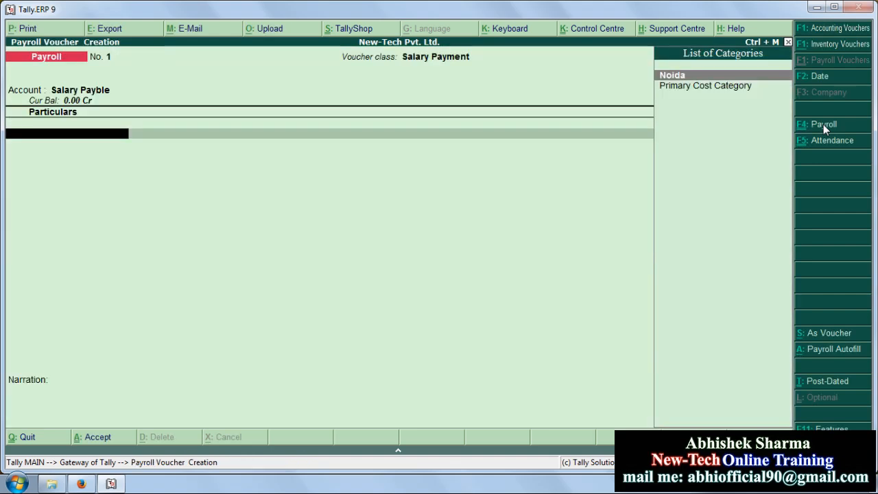
key("Return")
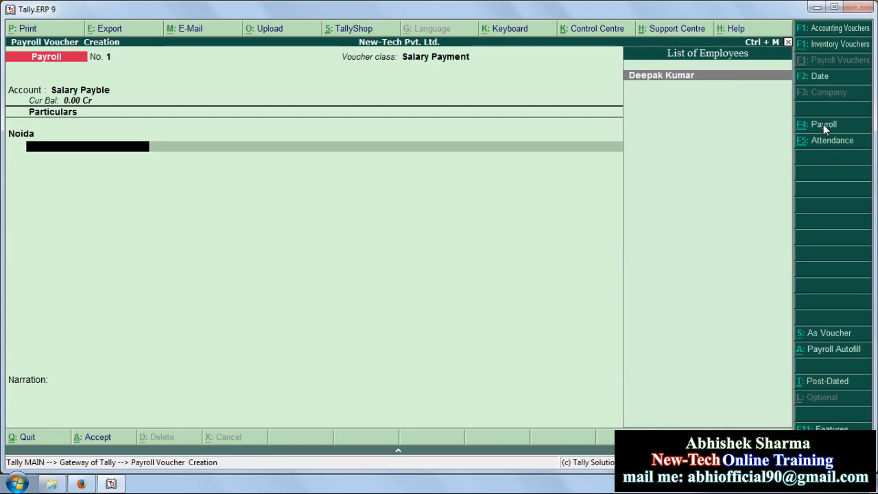
key("Return")
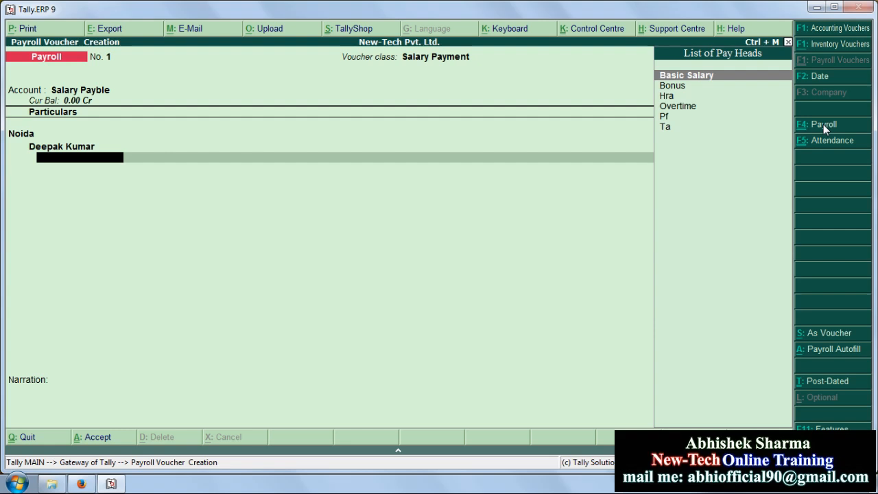
key("Return")
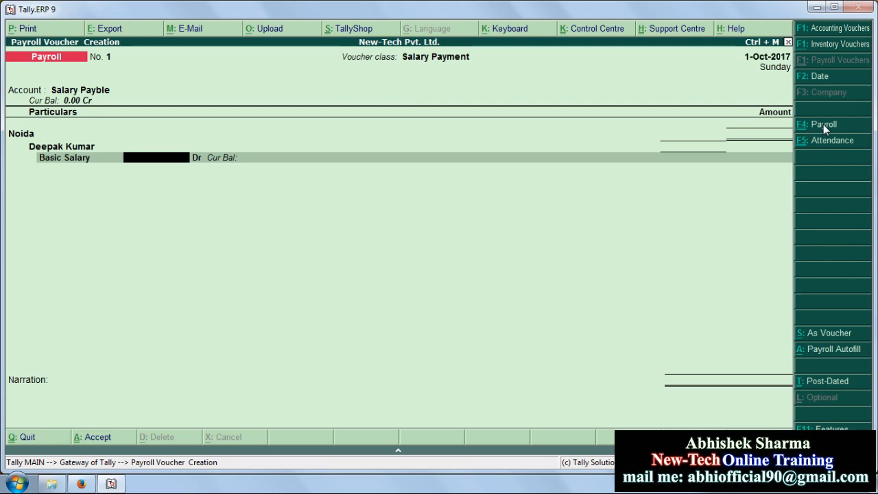
key("alt+a")
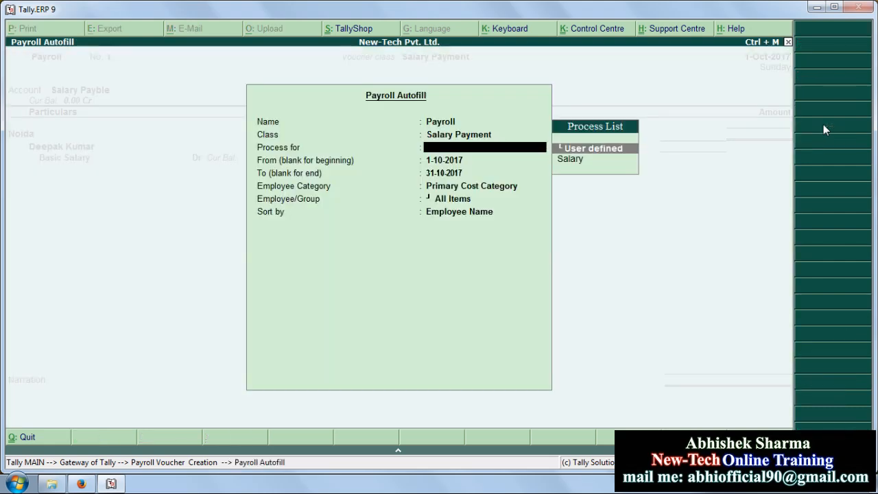
key("Return")
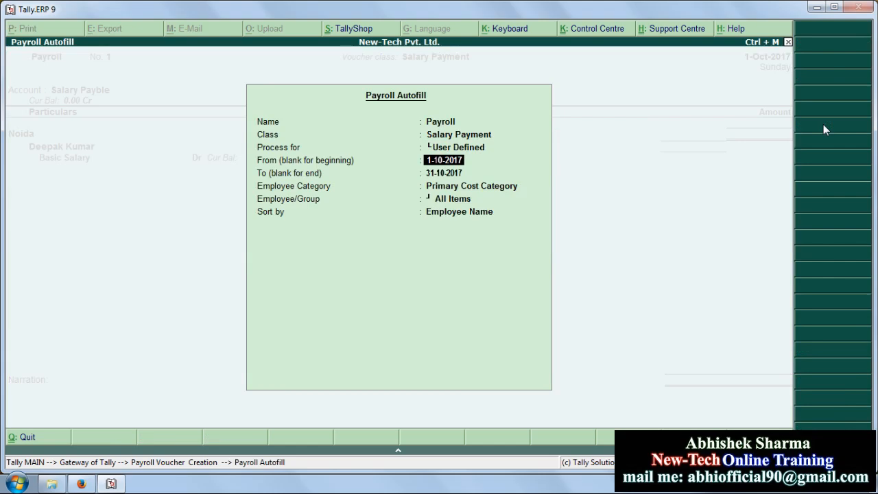
key("Return")
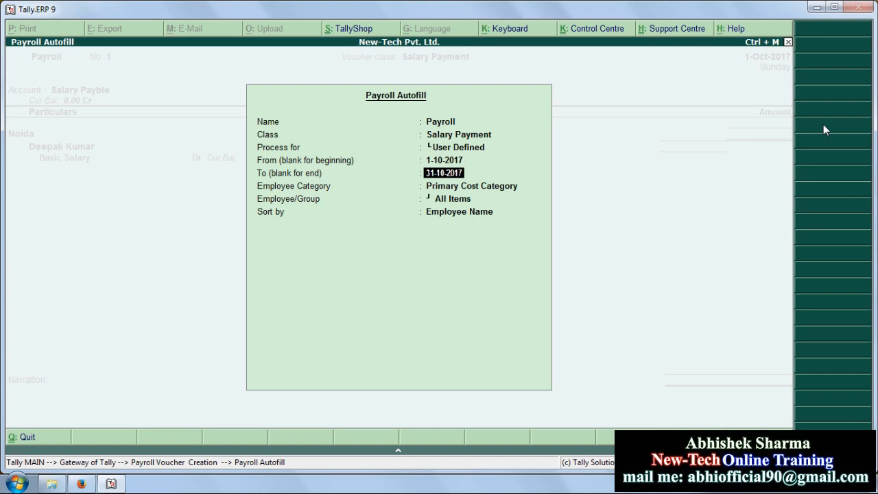
key("Return")
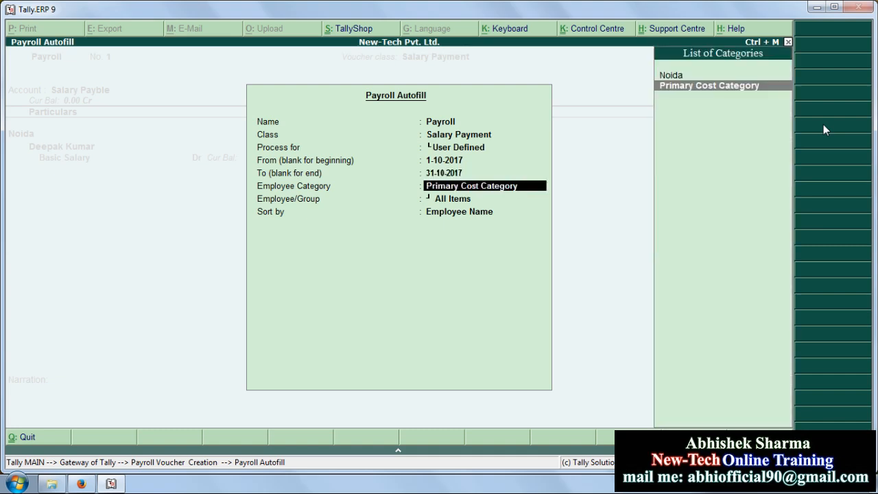
key("Up")
key("Return")
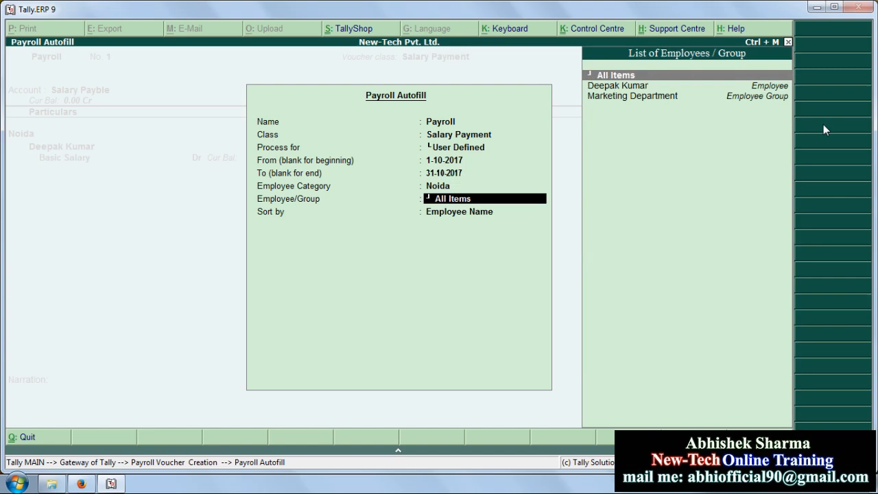
key("Return")
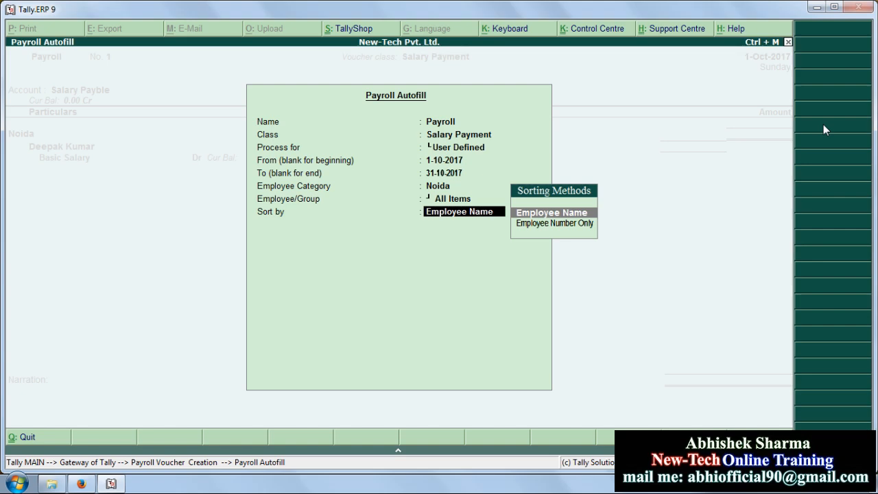
key("Return")
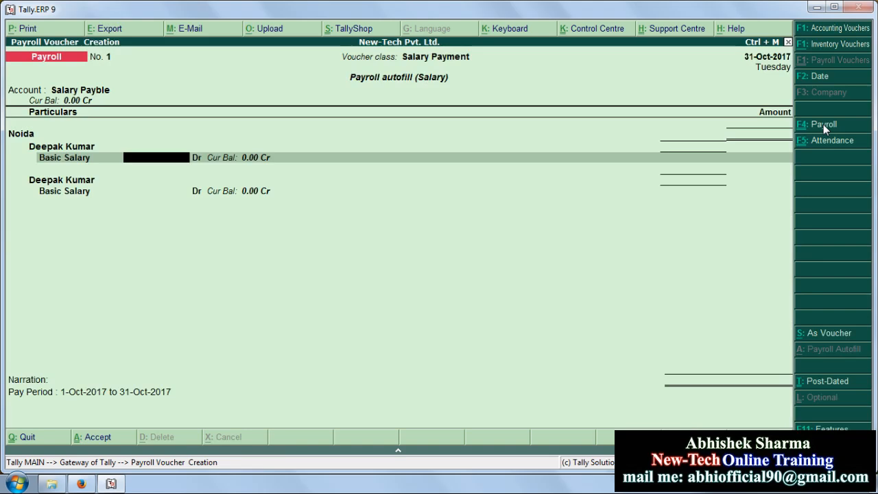
key("Escape")
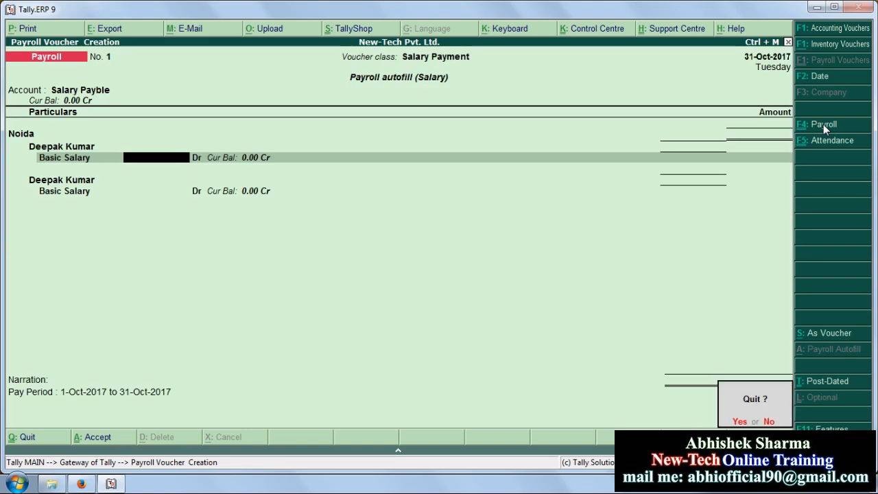
key("Return")
key("Return")
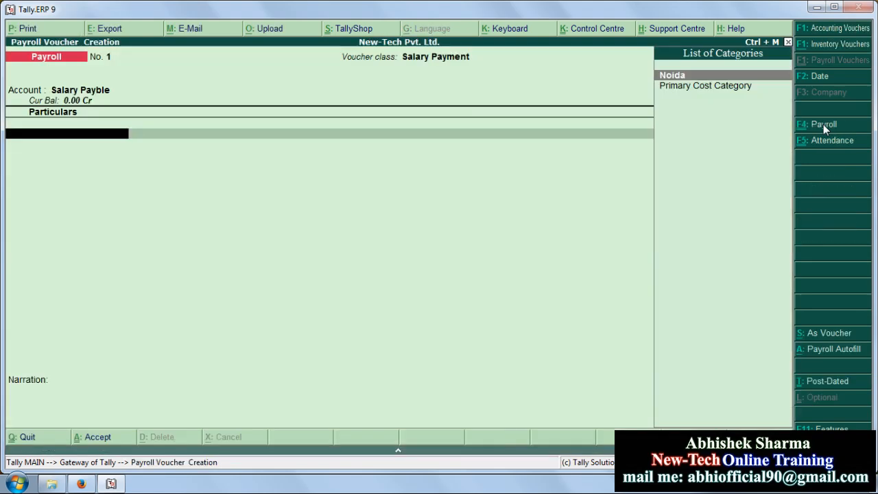
Autofill the payroll voucher as User Defined for 1-10-2017 to 31-10-2017, category Noida, All Items, sorted by Employee Name
key("alt+a")
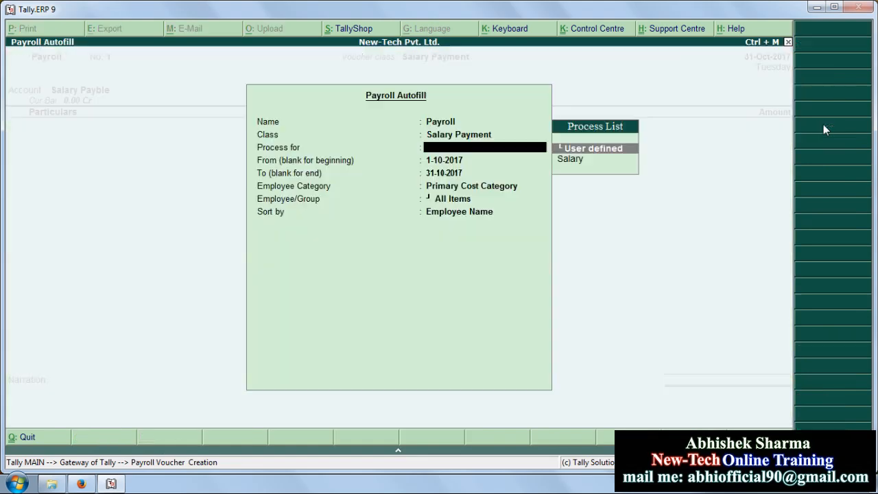
key("Return")
key("Return")
key("Return")
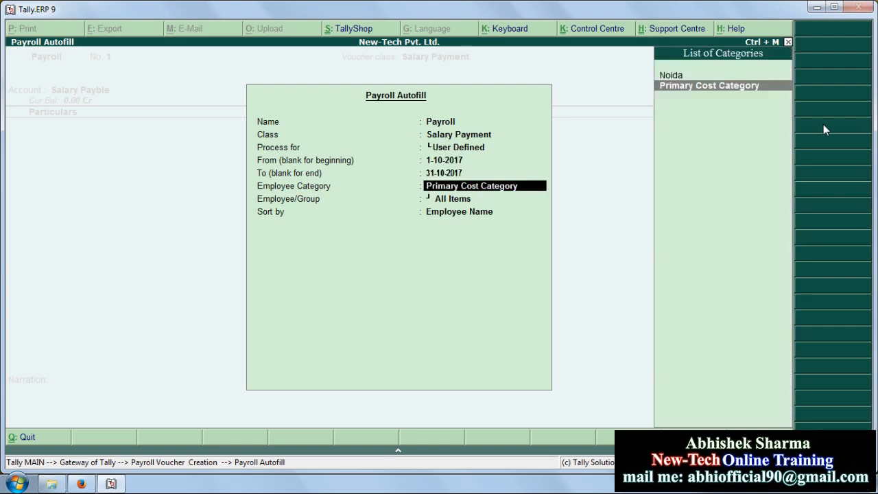
key("Up")
key("Return")
key("Return")
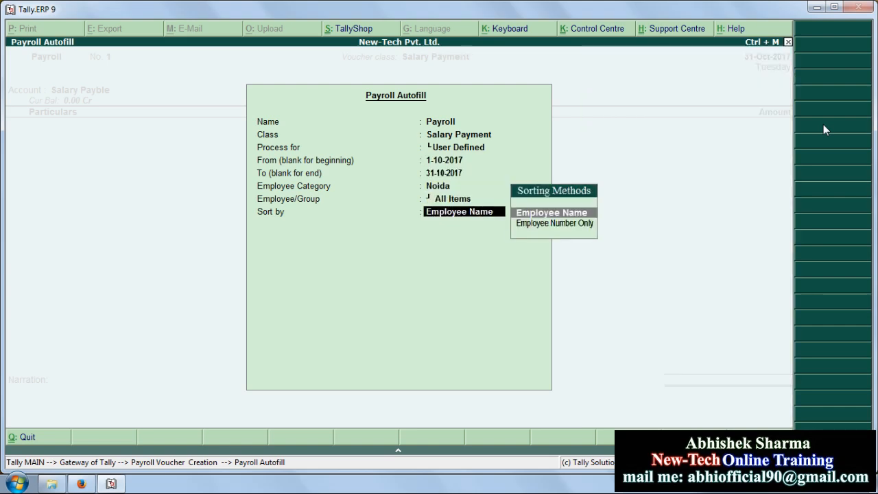
key("Return")
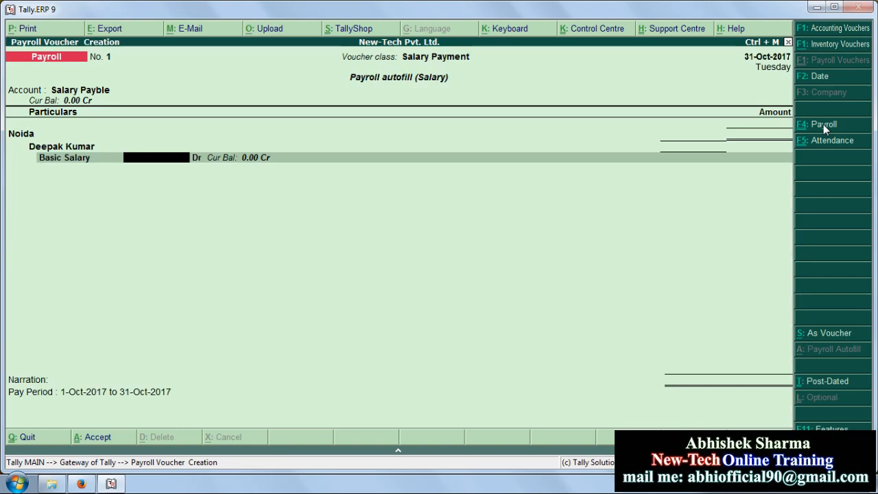
Enter 20000 as the employee's Basic Salary and save the payroll voucher
key("Return")
key("BackSpace")
type("20000")
key("Return")
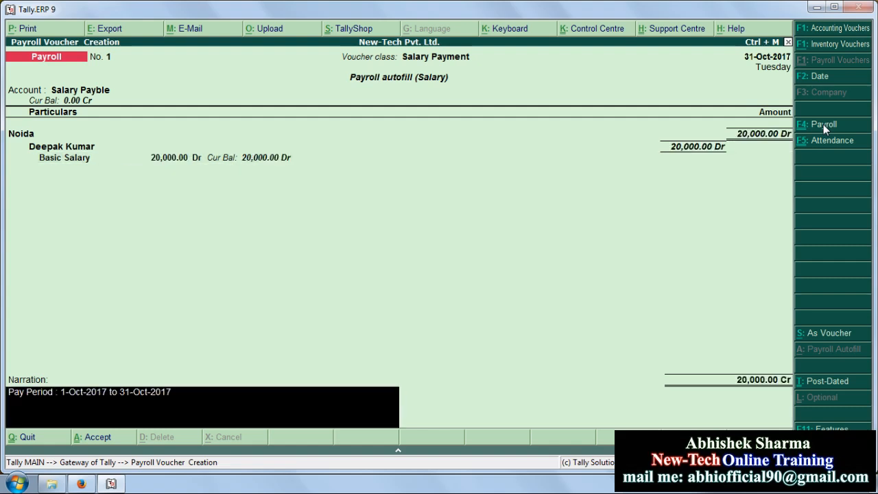
key("Return")
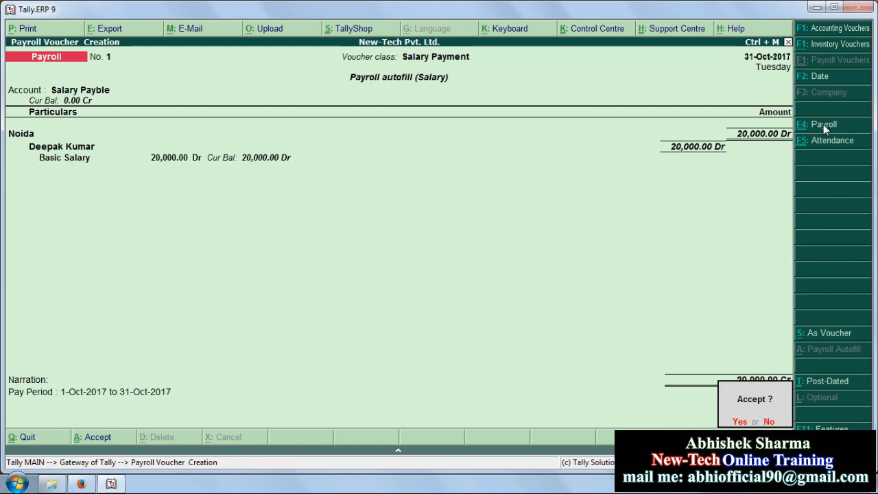
key("Return")
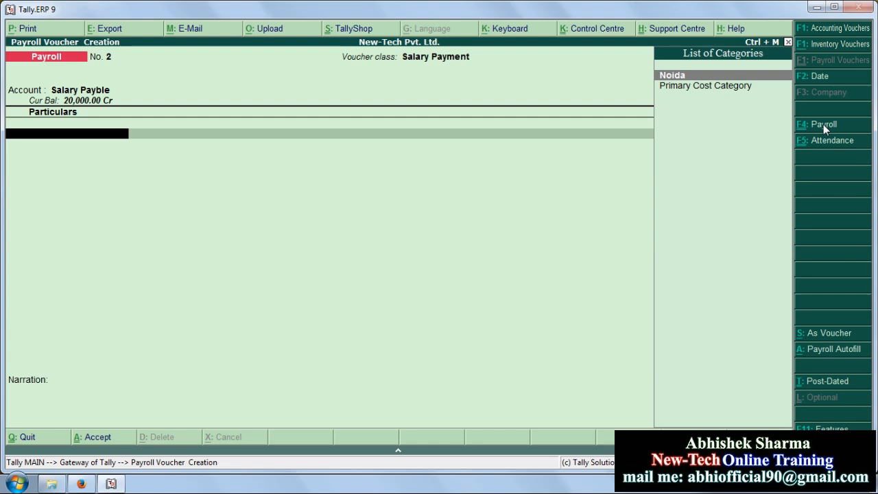
Autofill the payroll voucher for Salary from 1-10-2017 to 31-10-2017, category Noida, All Items, sorted by Employee Name, save it and leave voucher creation
key("alt+a")
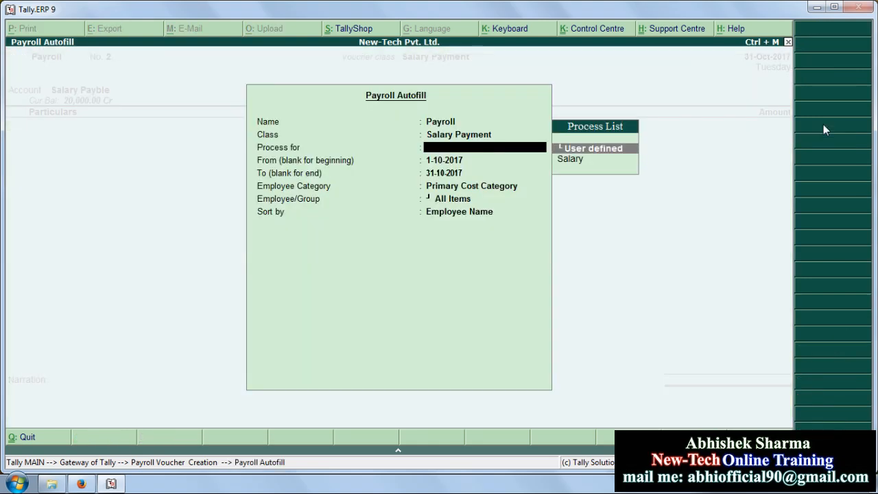
key("Down")
key("Return")
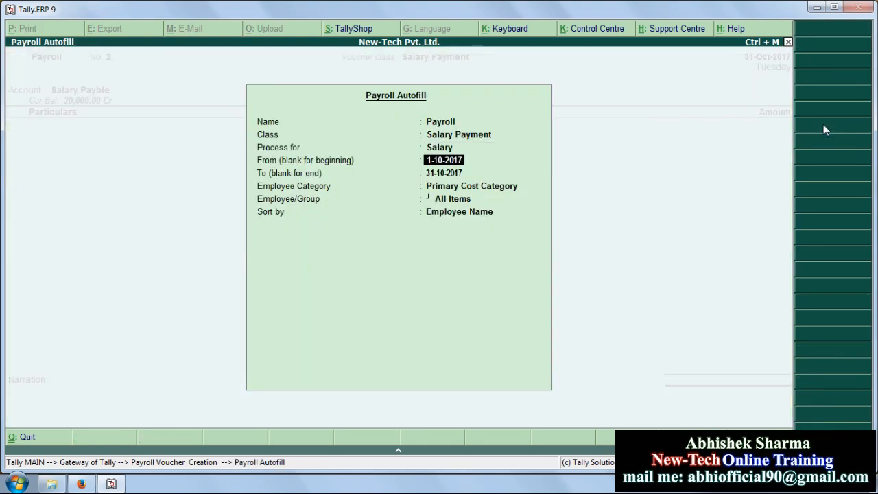
key("Return")
key("Return")
key("Up")
key("Return")
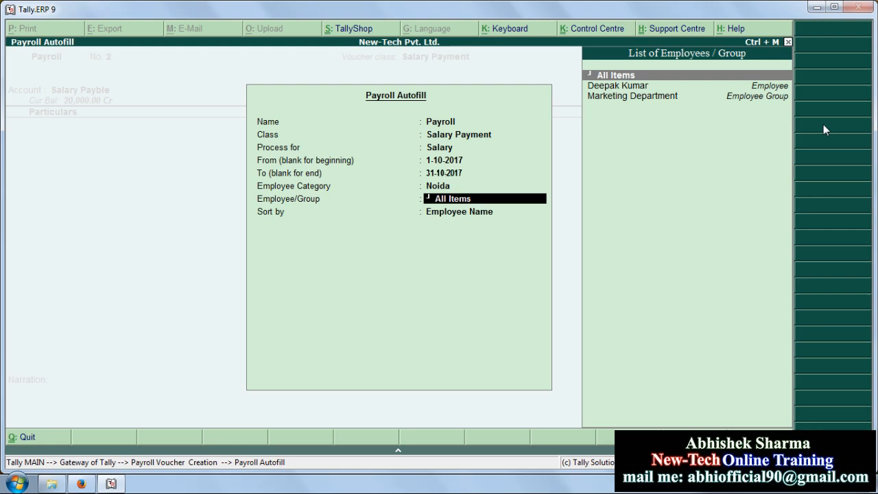
key("Return")
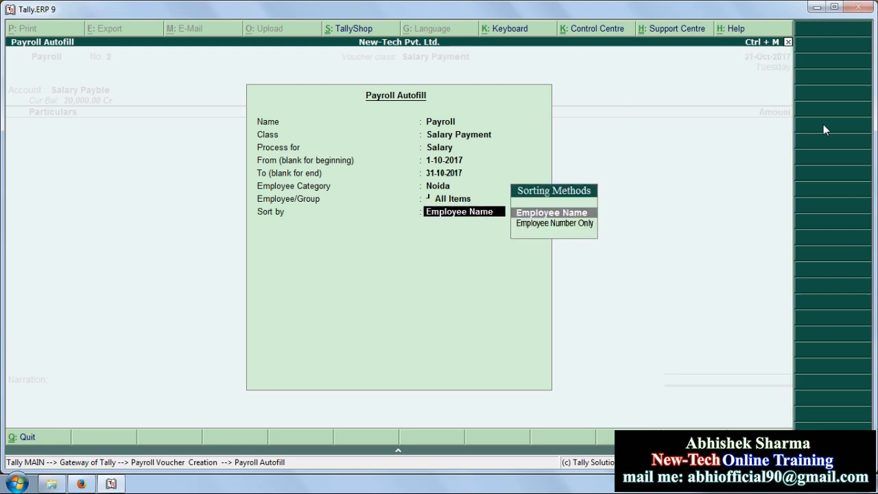
key("Return")
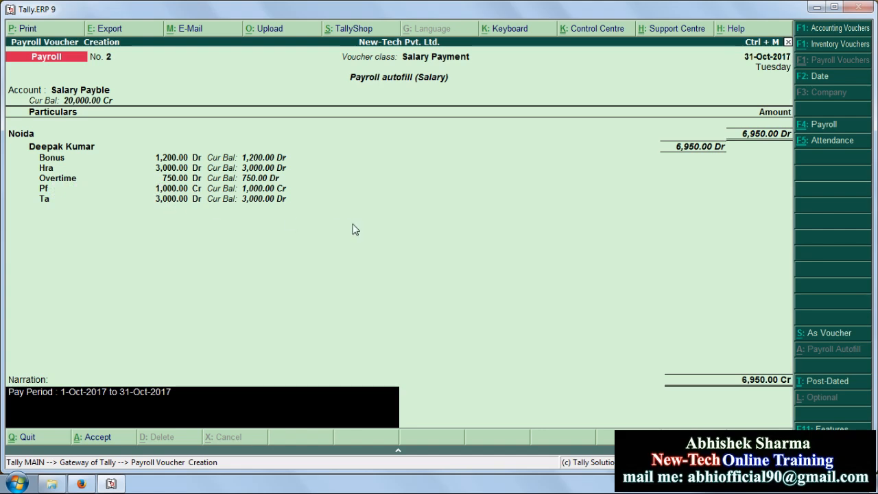
key("Return")
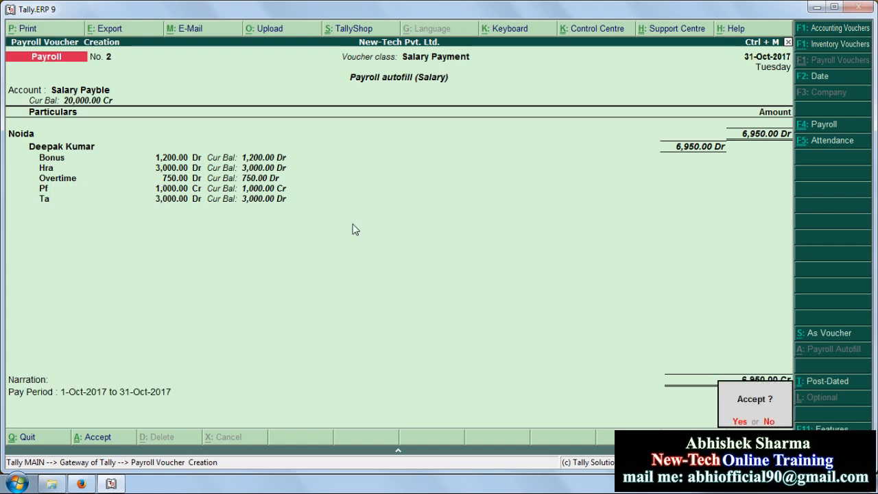
key("Return")
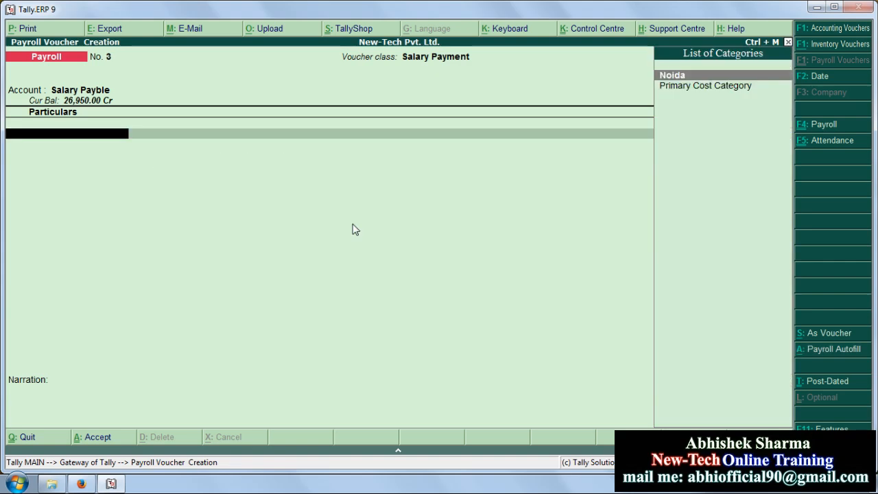
key("Escape")
key("Return")
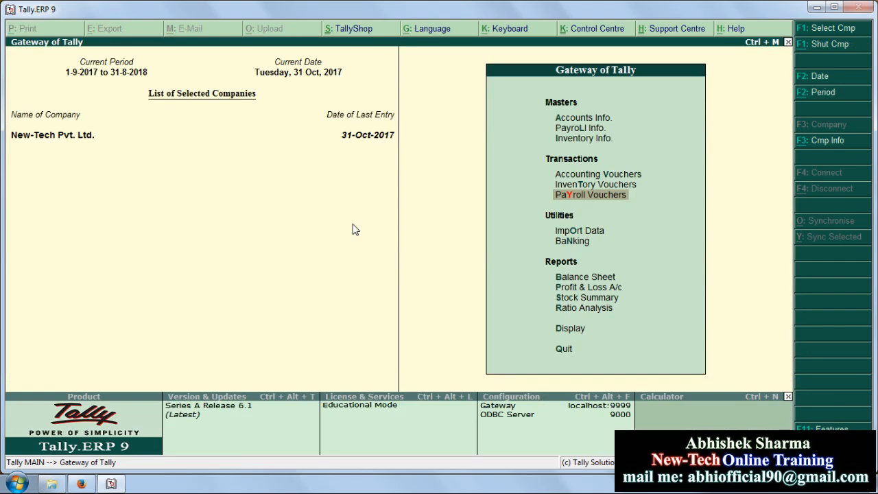
Open the list of Payroll Reports among the company's display reports
key("Down")
key("Down")
key("Down")
key("Down")
key("Down")
key("Down")
key("Down")
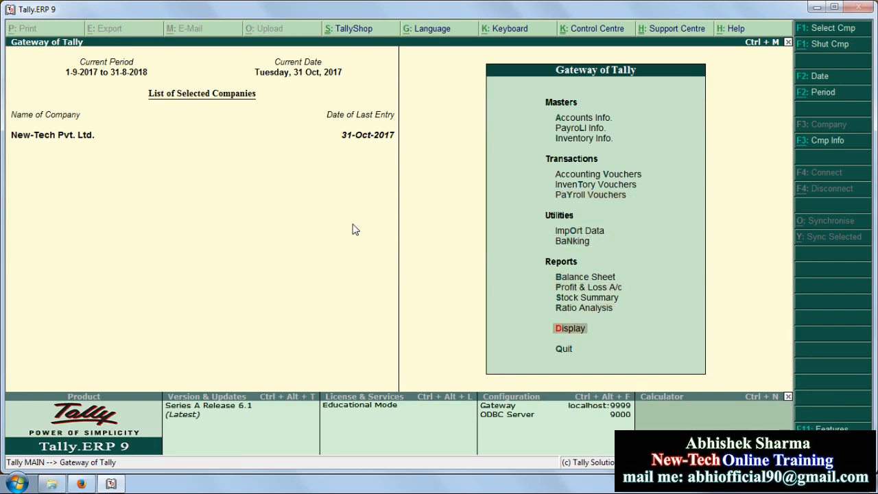
key("Return")
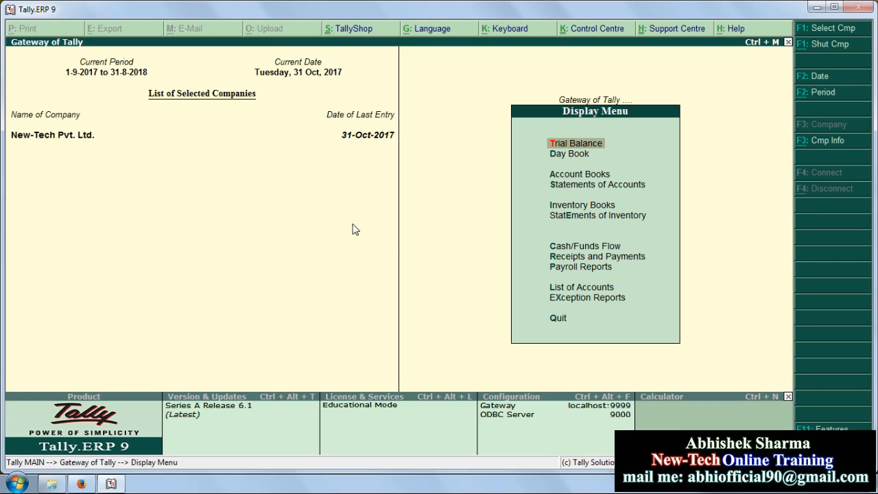
key("Down")
key("Down")
key("Down")
key("Down")
key("Down")
key("Down")
key("Down")
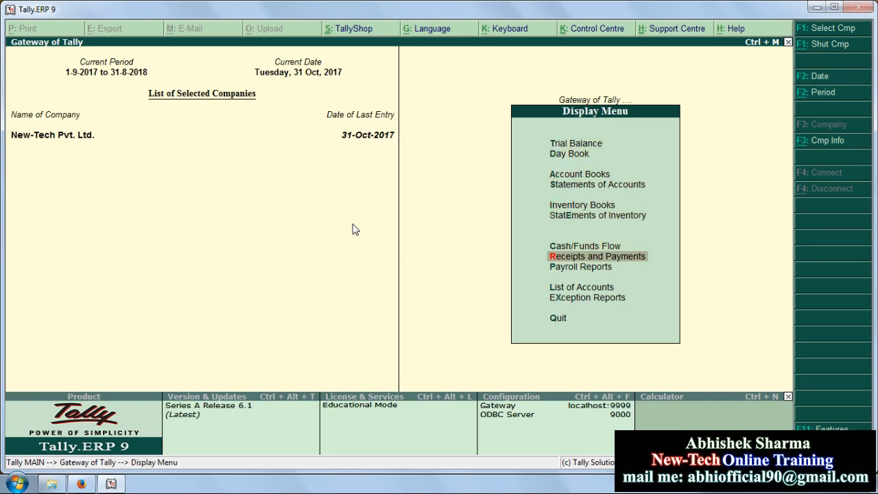
key("Down")
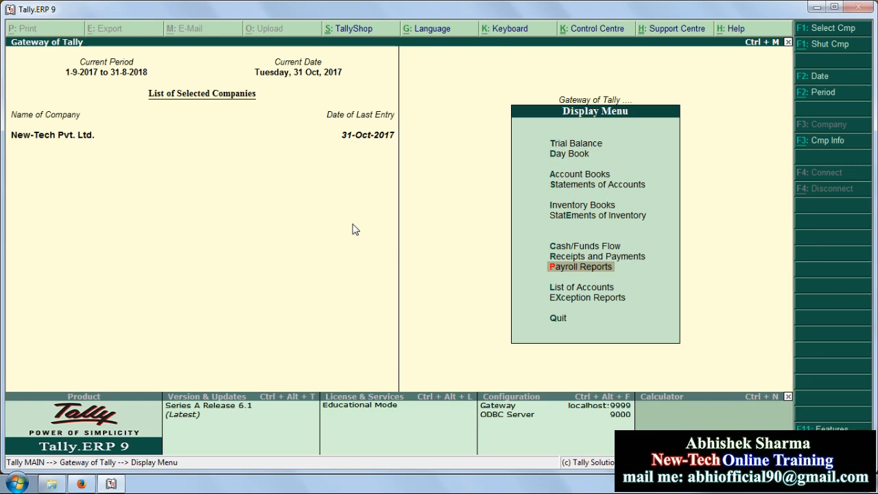
key("Return")
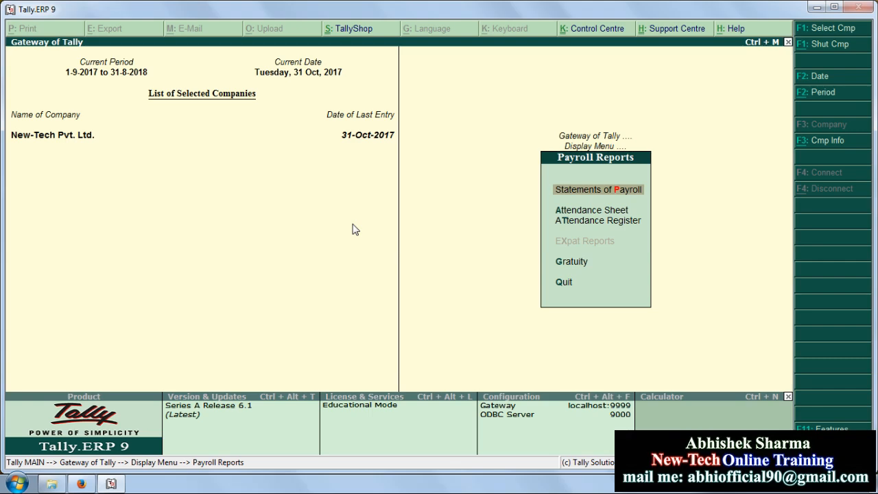
key("Return")
key("Return")
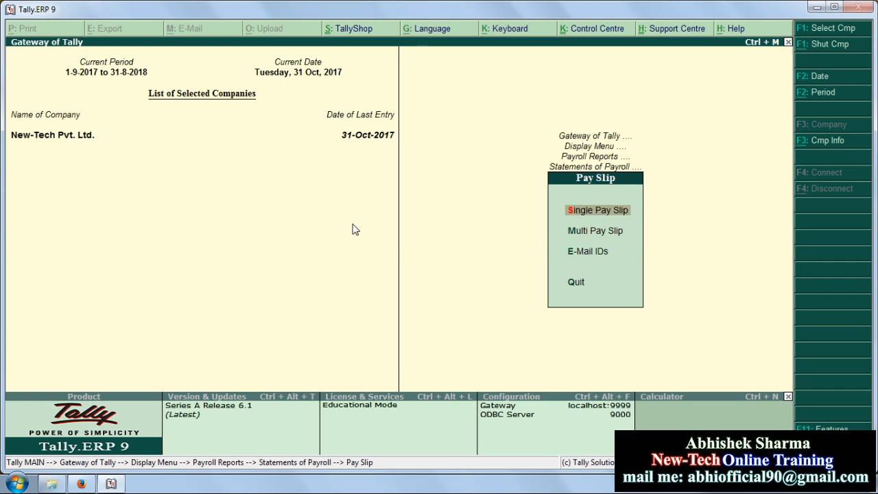
key("Escape")
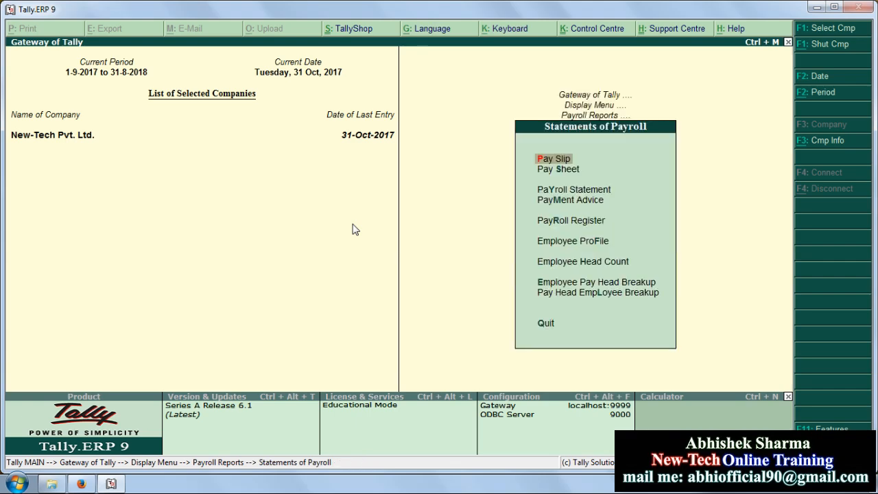
key("Return")
key("Escape")
key("Escape")
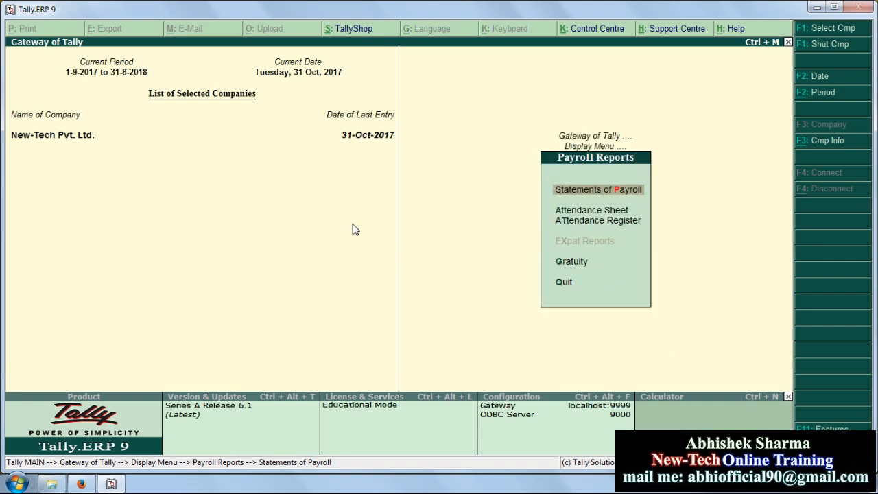
key("Escape")
key("Return")
Display the Single Pay Slip from the Statements of Payroll for the Marketing Department employee in Noida
key("Return")
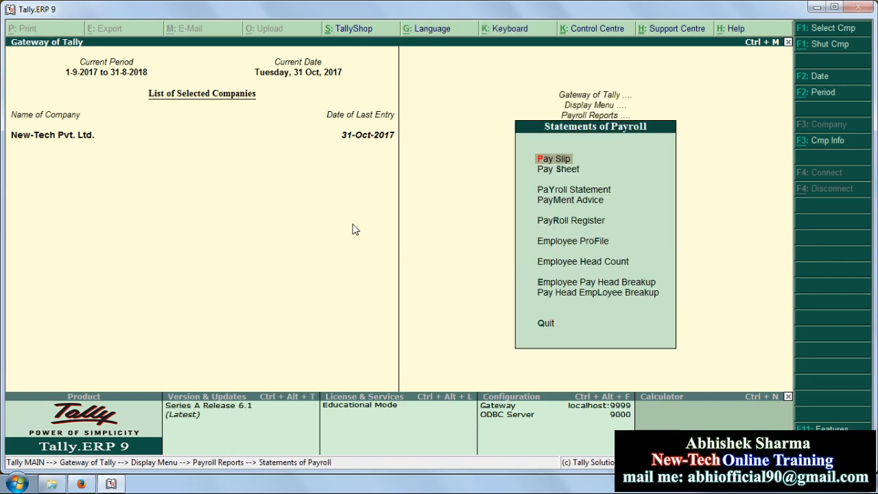
key("Return")
key("Return")
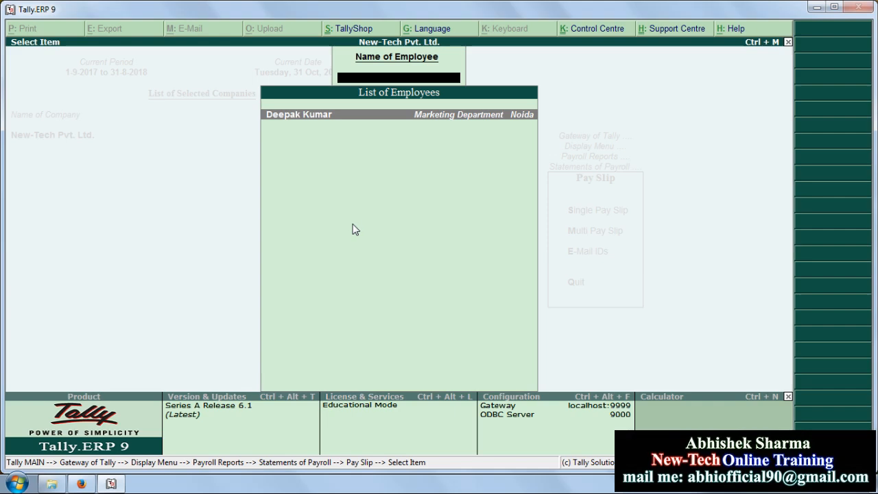
key("Return")
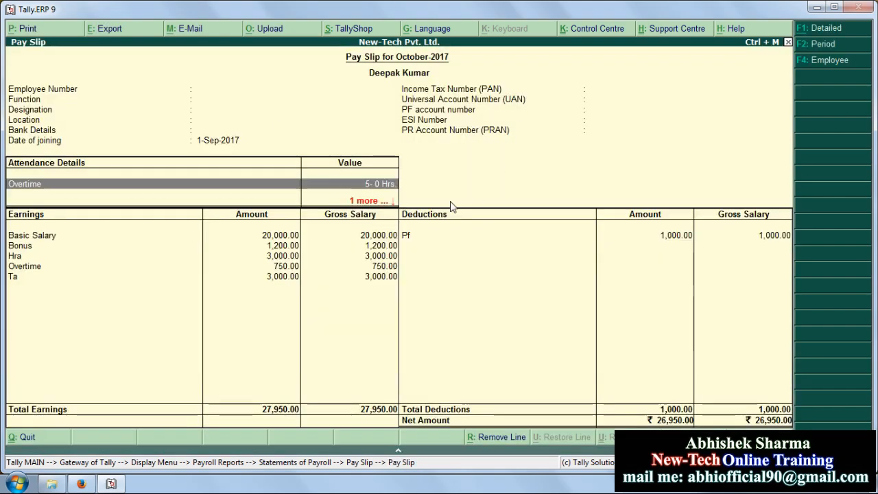